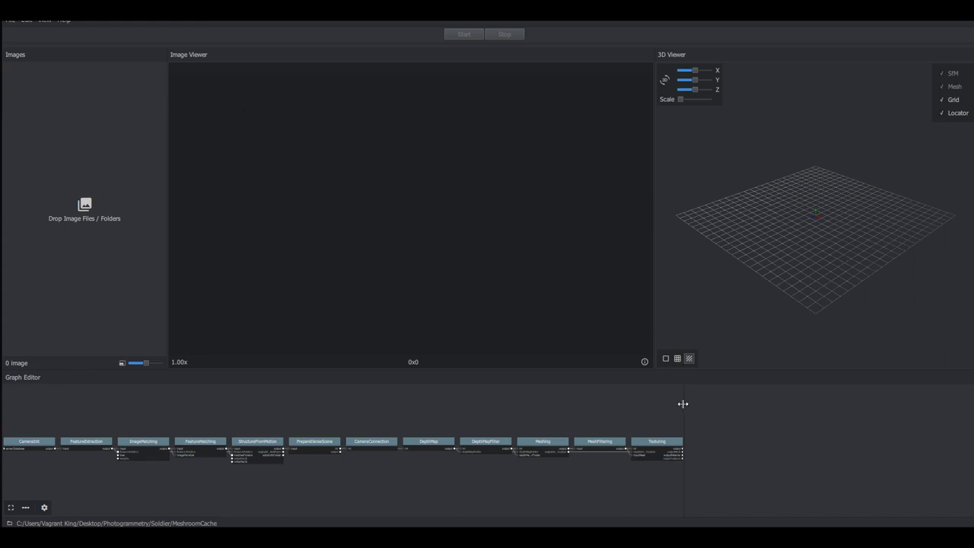
Widen the graph area of the Graph Editor, import the soldier photos into the Images list and browse through them
left_click_drag(683, 404, 775, 405)
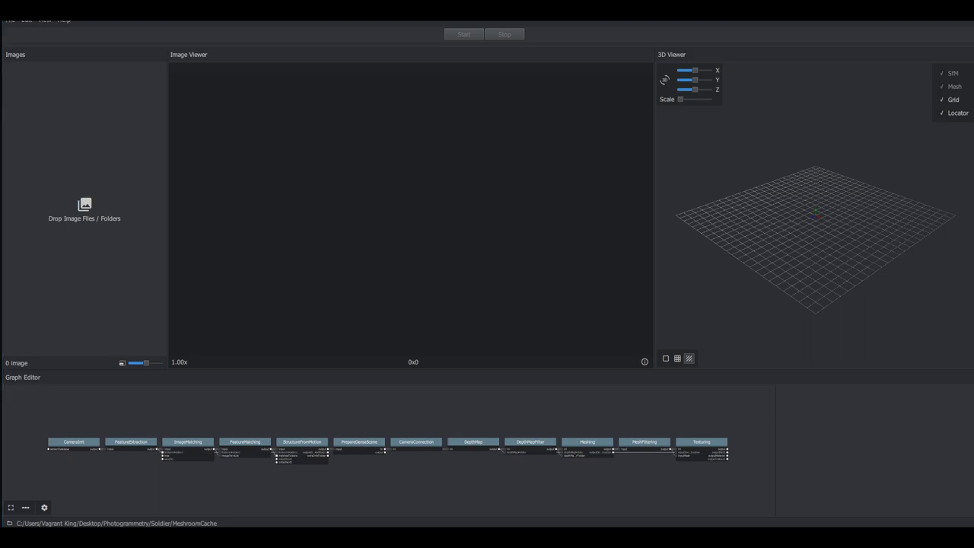
left_click_drag(973, 163, 76, 176)
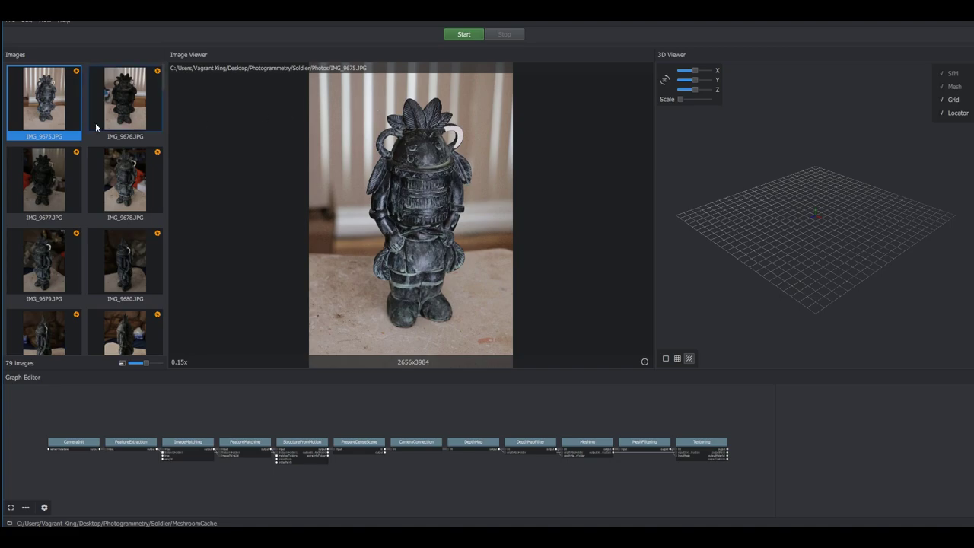
scroll(95, 156, "down", 10)
scroll(94, 158, "down", 13)
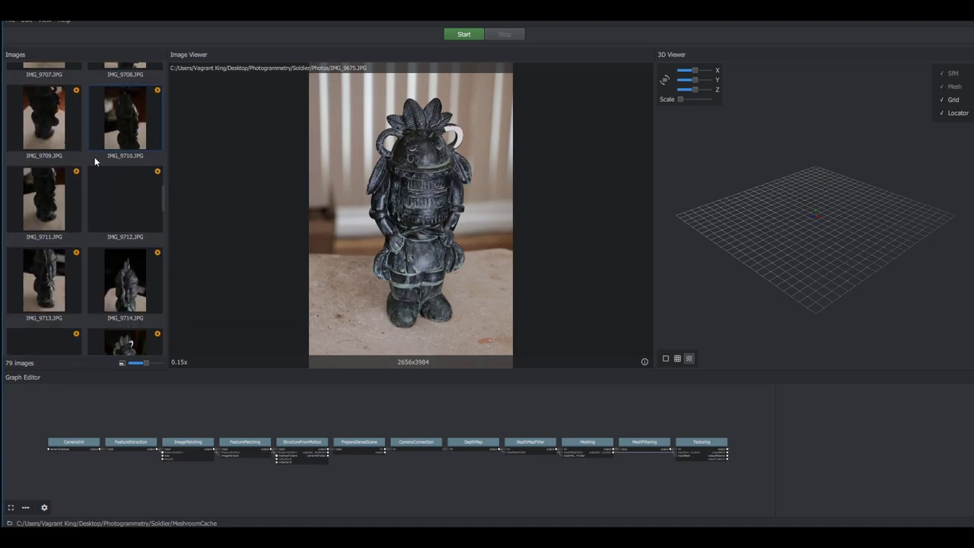
left_click_drag(162, 257, 162, 71)
Start the reconstruction pipeline and inspect the CameraInit node in the graph
left_click(466, 33)
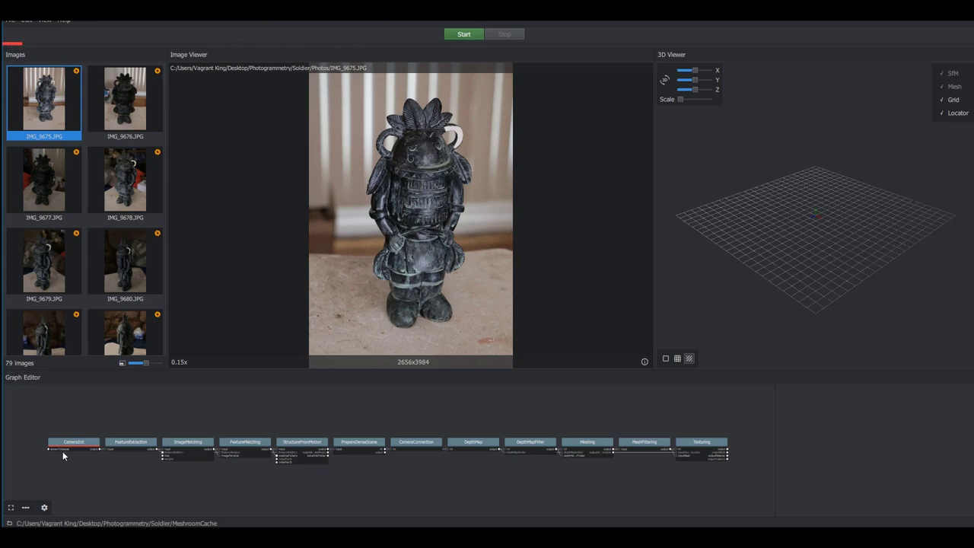
scroll(63, 455, "up", 5)
middle_click_drag(69, 451, 151, 460)
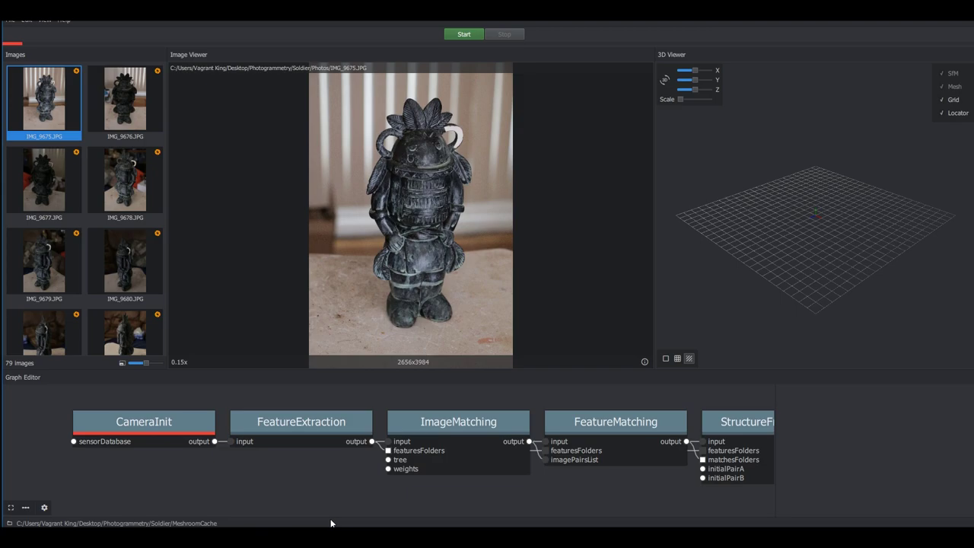
Bring up the Meshroom console, examine the CameraInit error log and enlarge the console window to read it fully
mouse_move(335, 542)
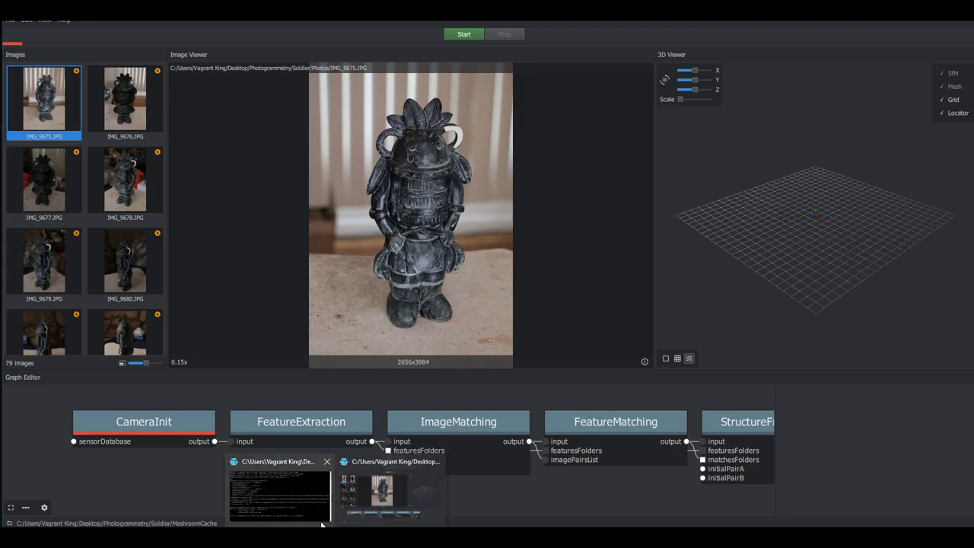
left_click(270, 487)
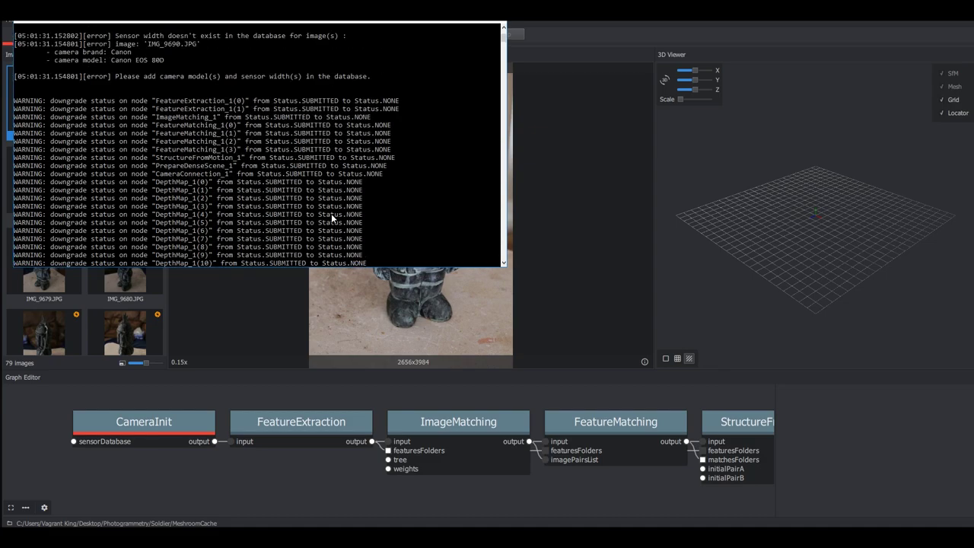
scroll(331, 213, "up", 3)
scroll(332, 212, "down", 12)
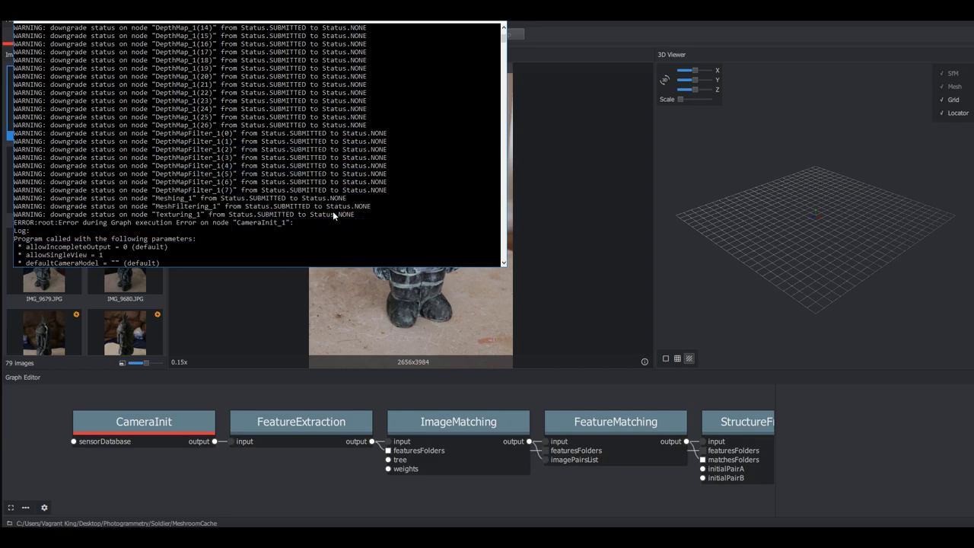
scroll(332, 211, "down", 10)
scroll(332, 209, "up", 5)
scroll(332, 209, "down", 3)
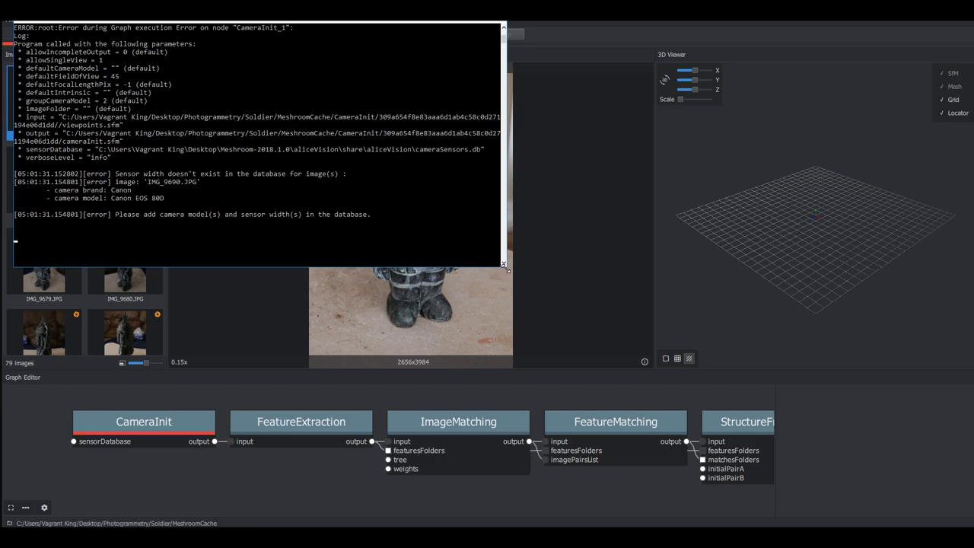
left_click_drag(506, 268, 698, 322)
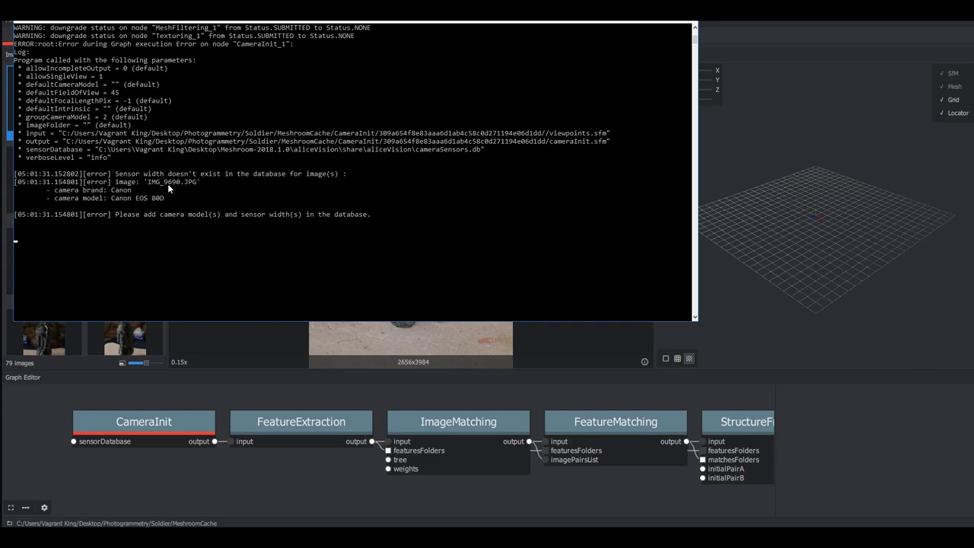
Move the console clear of the Images list and locate IMG_9690.JPG, the photo named in the error
left_click_drag(171, 25, 332, 46)
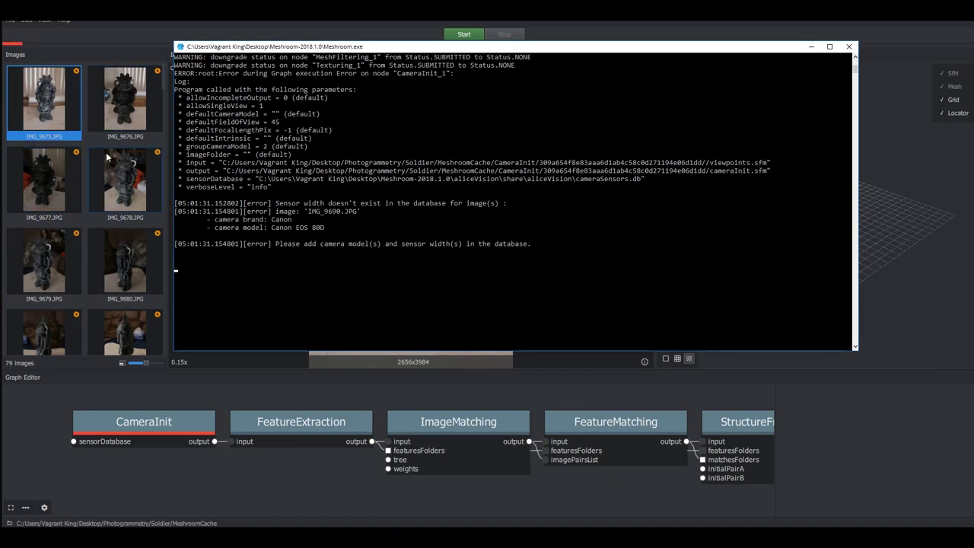
scroll(108, 156, "down", 6)
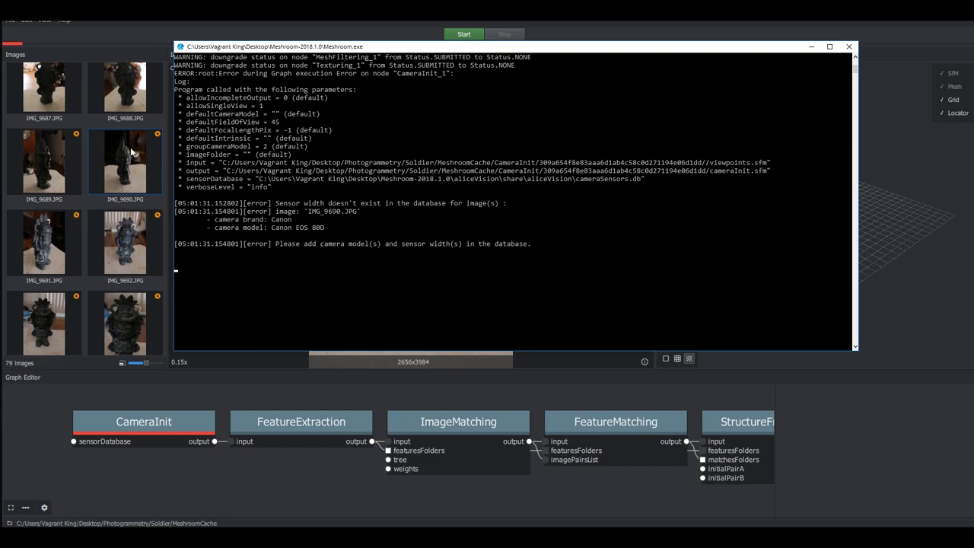
left_click_drag(404, 47, 308, 47)
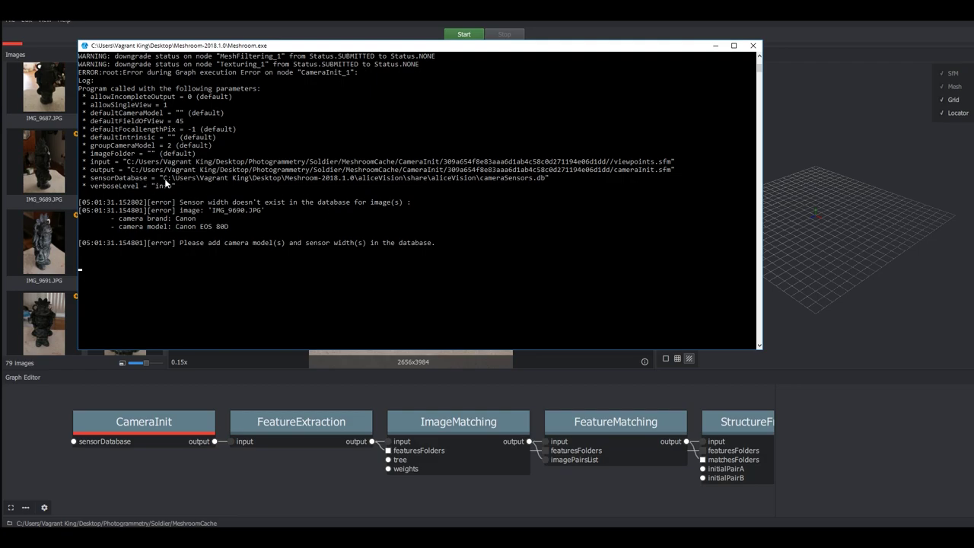
Copy the sensorDatabase folder path from the console log, up to \aliceVision\share\aliceVision\ and without the file name
left_click_drag(164, 179, 219, 179)
left_click_drag(323, 180, 475, 178)
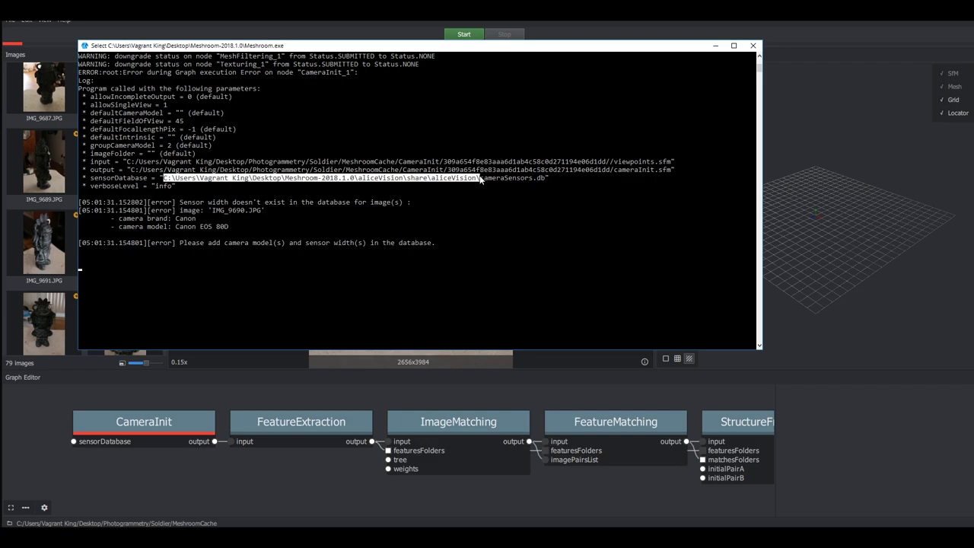
key("ctrl+c")
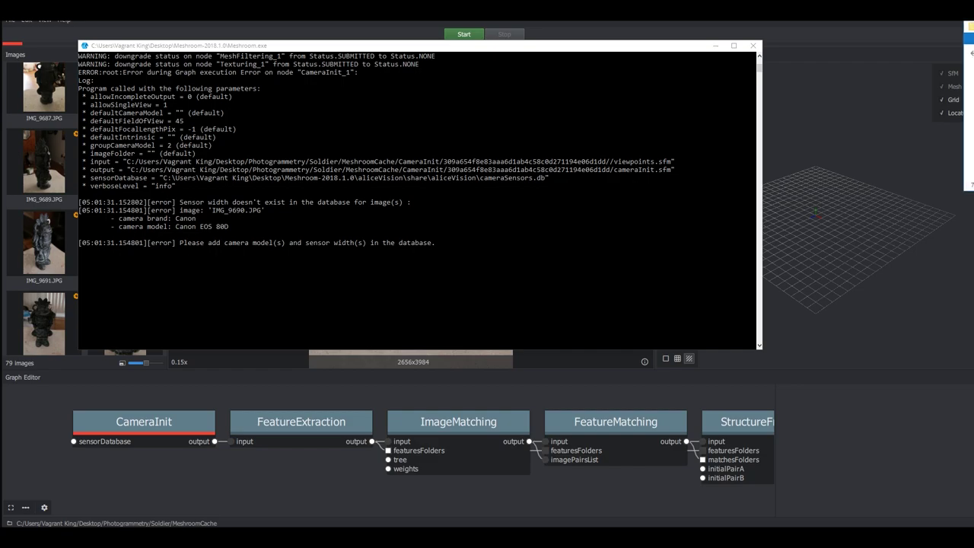
Switch to File Explorer and go to the copied path, the Meshroom-2018.1.0\aliceVision\share\aliceVision folder
key("alt+Tab")
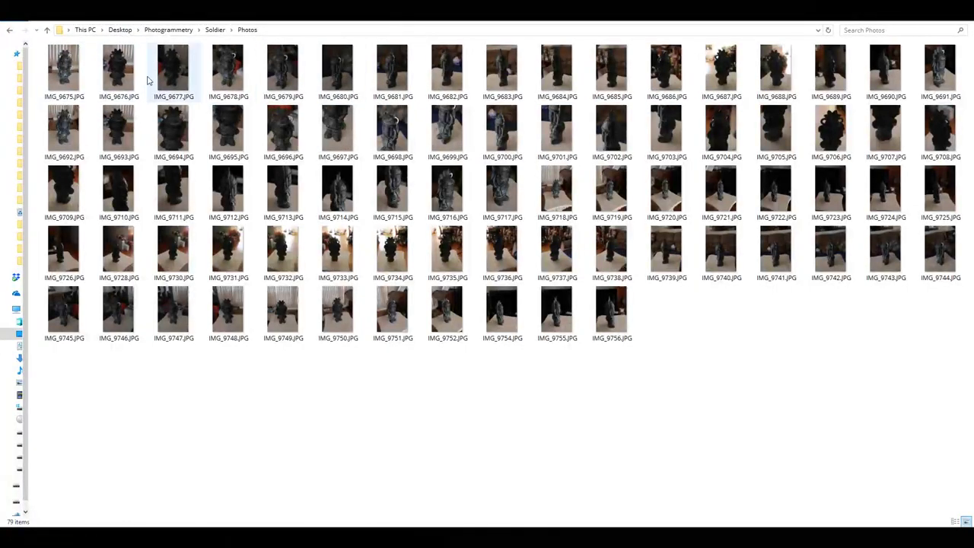
left_click(314, 31)
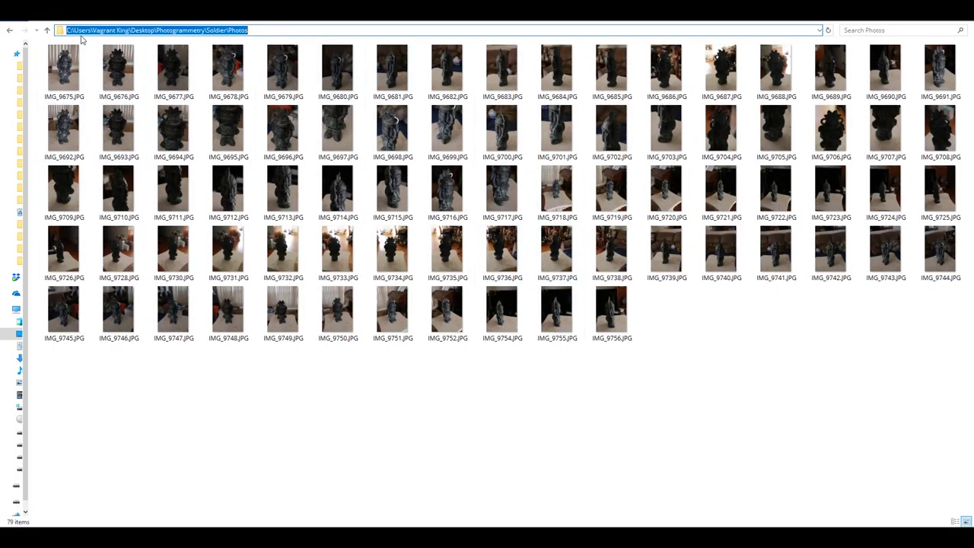
key("ctrl+v")
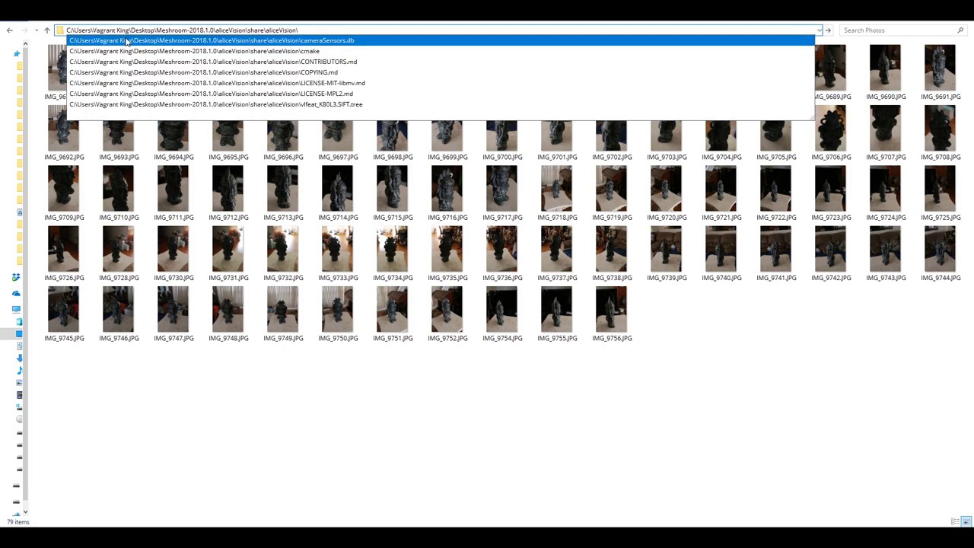
key("Return")
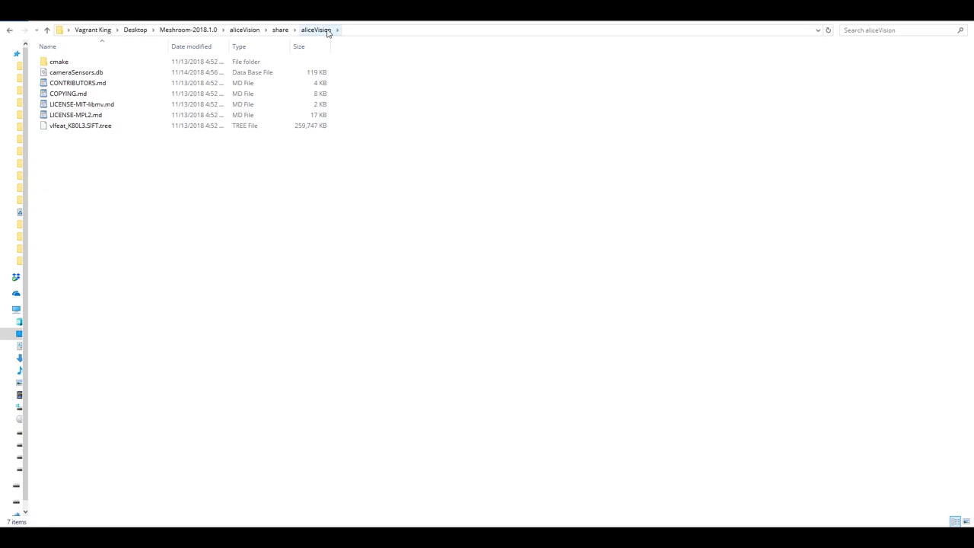
Open cameraSensors.db in Notepad and move its window so the file stays visible in the folder
left_click(86, 77)
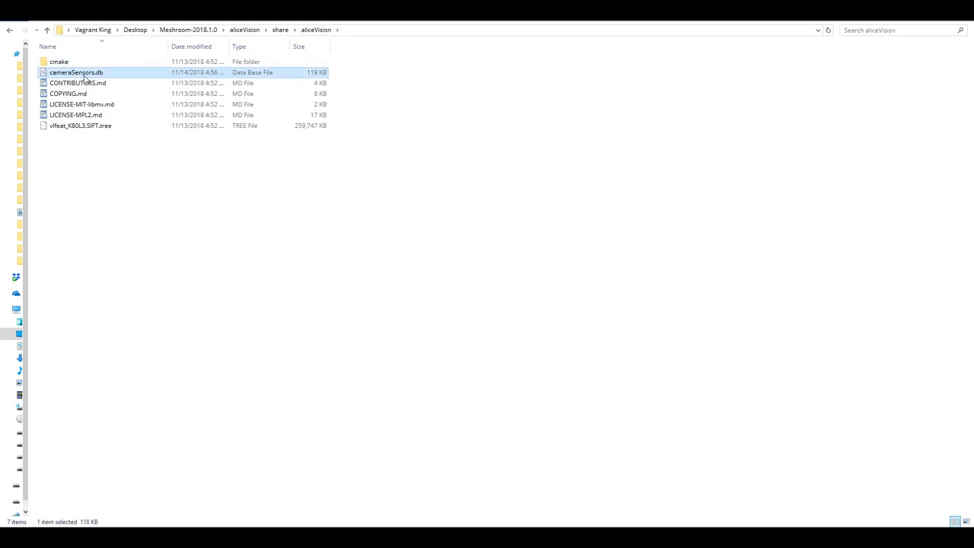
right_click(85, 78)
mouse_move(131, 163)
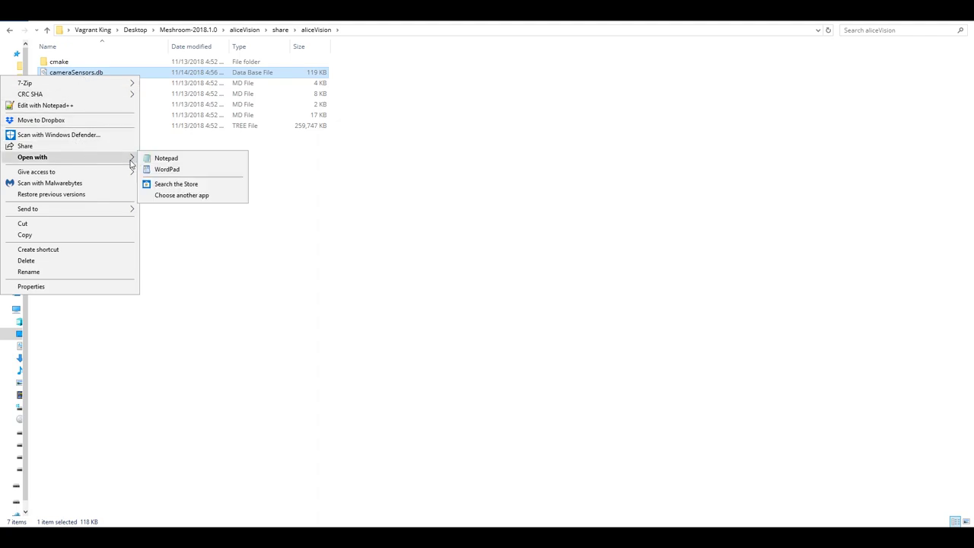
left_click(160, 158)
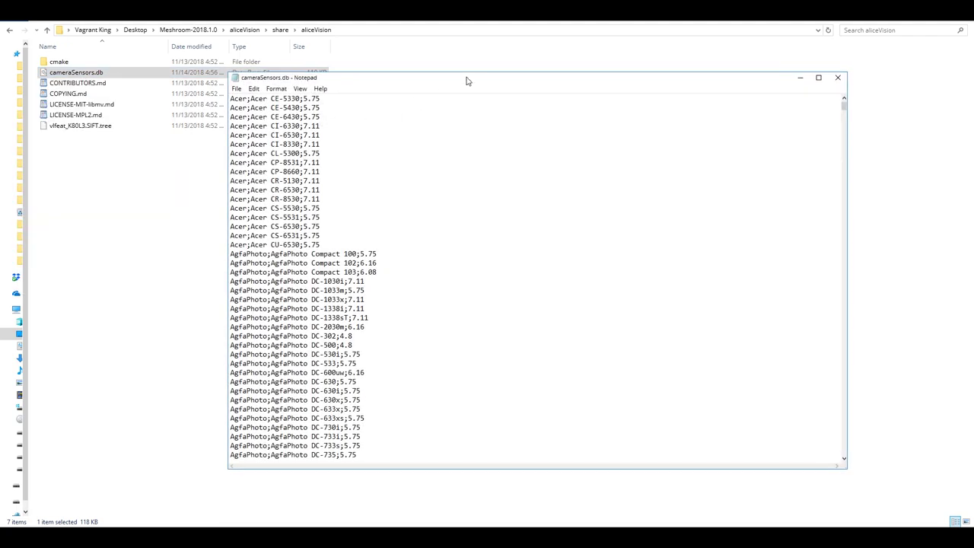
left_click_drag(467, 81, 417, 115)
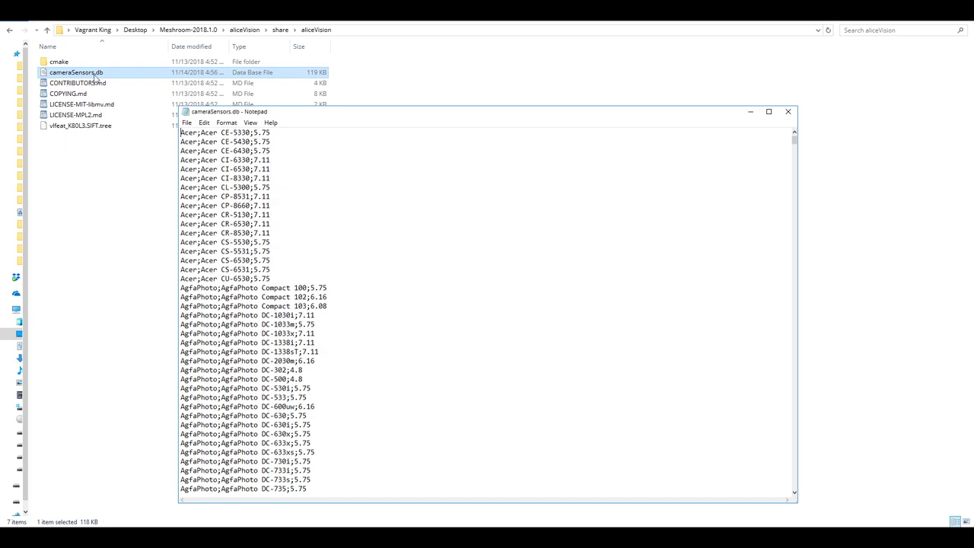
Look through the camera sensor list to find the Canon EOS entries
scroll(386, 308, "down", 5)
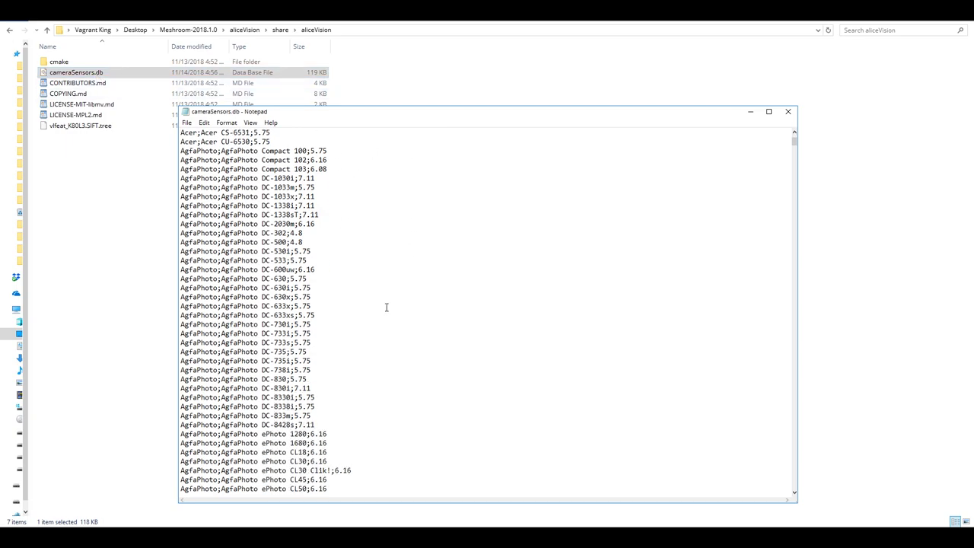
scroll(386, 307, "up", 5)
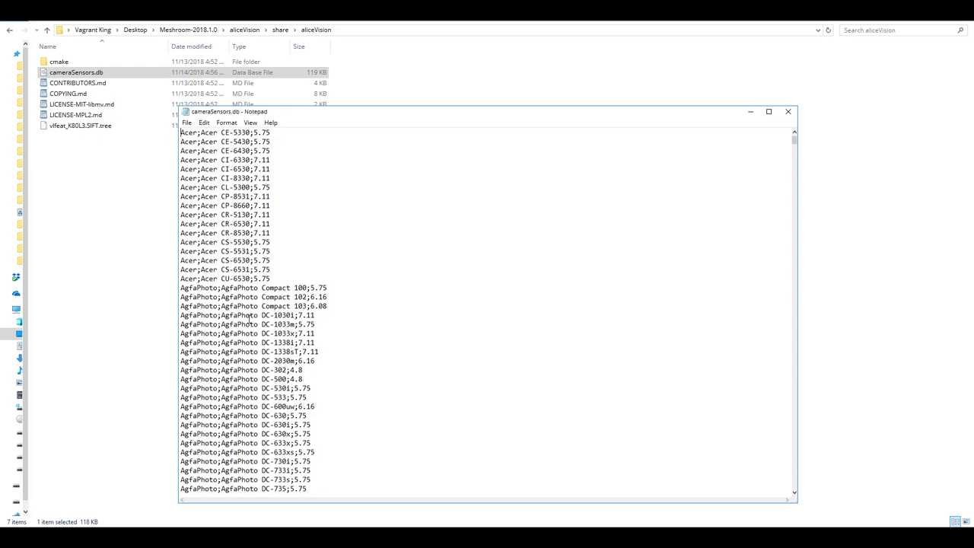
scroll(268, 297, "down", 12)
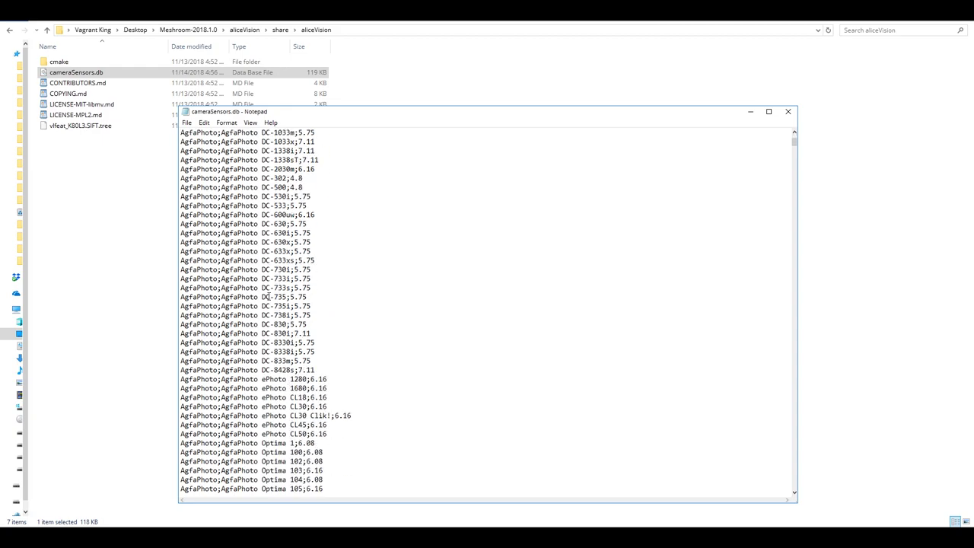
scroll(268, 297, "down", 6)
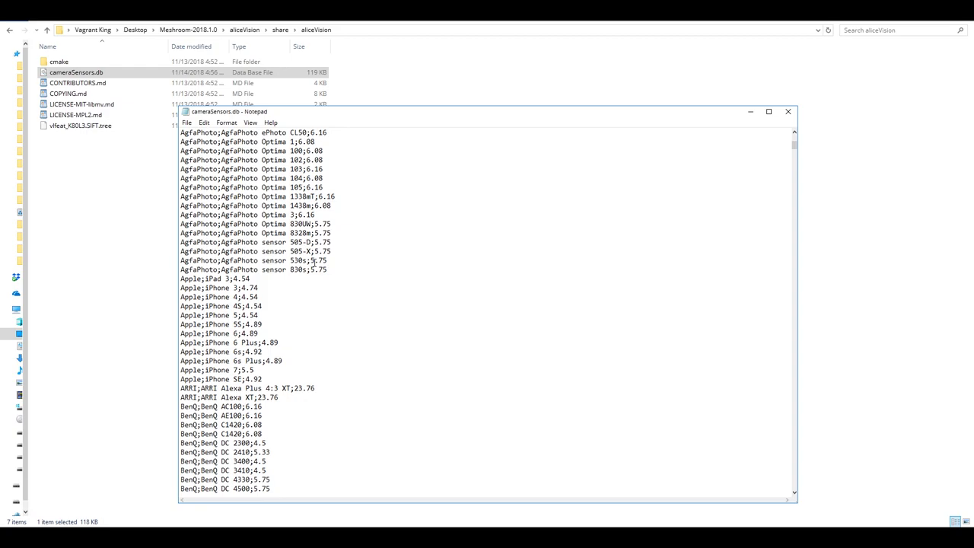
scroll(320, 259, "down", 20)
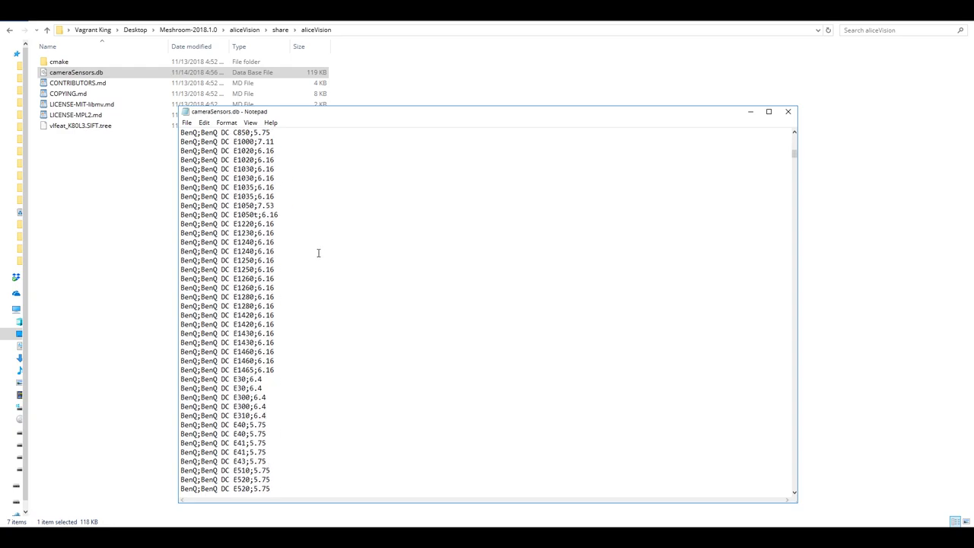
scroll(318, 248, "down", 20)
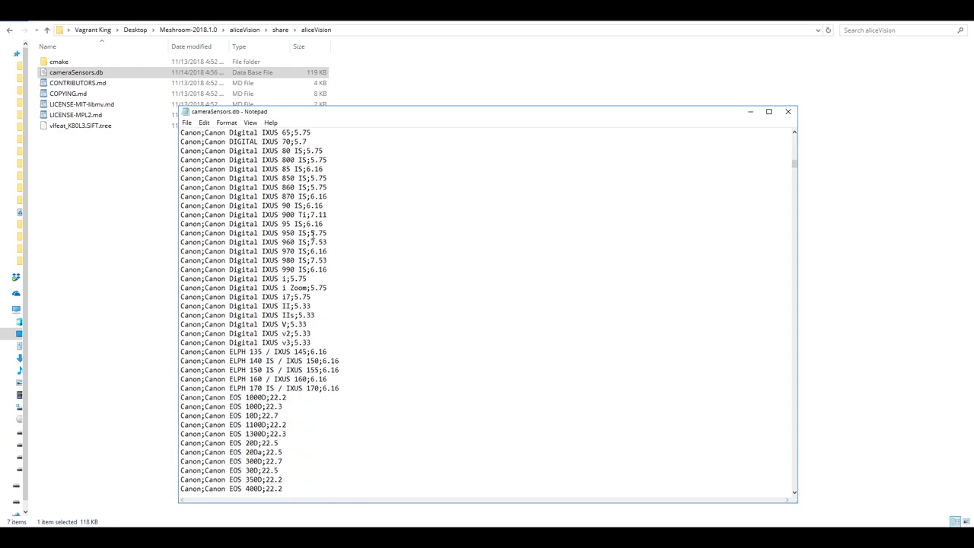
scroll(311, 240, "down", 5)
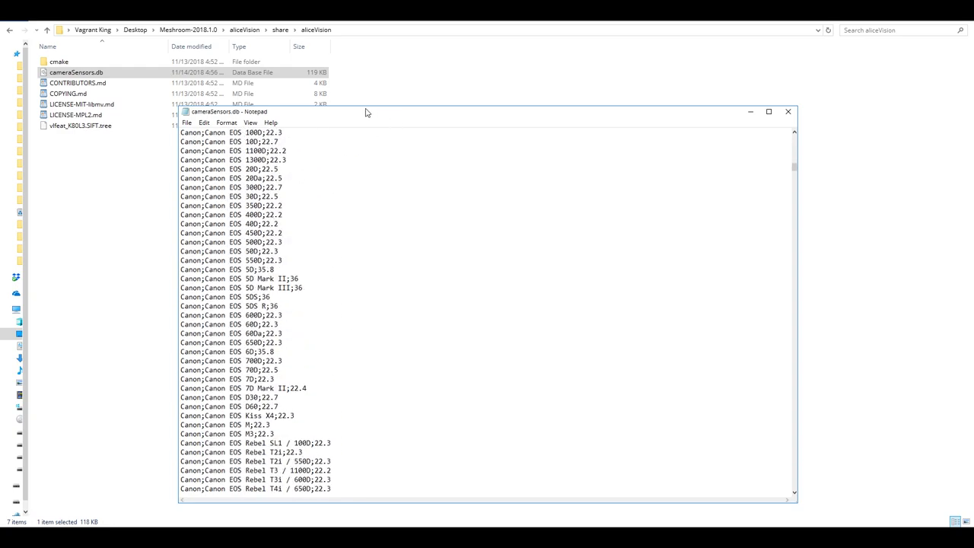
Arrange the cameraSensors.db Notepad window and the Meshroom console side by side
left_click_drag(361, 120, 268, 109)
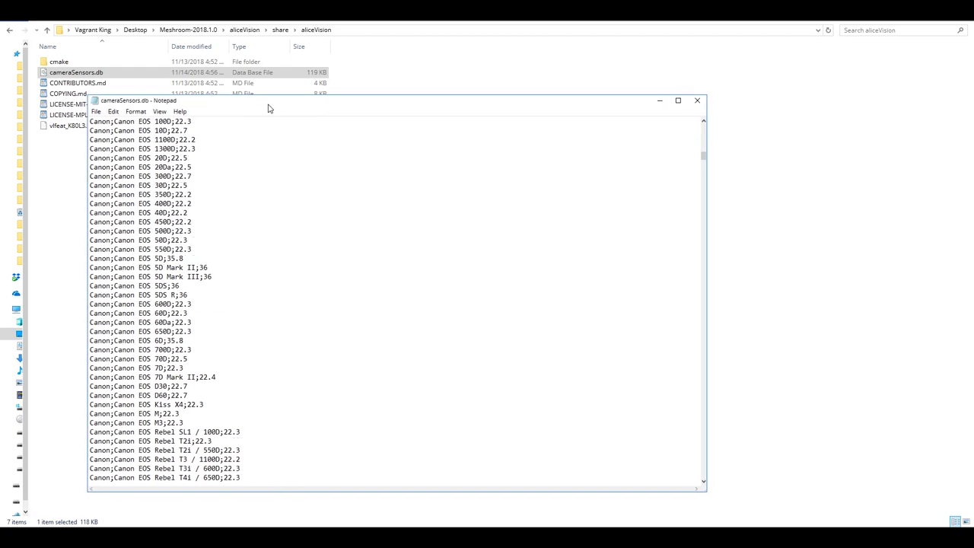
key("super+Left")
left_click(576, 217)
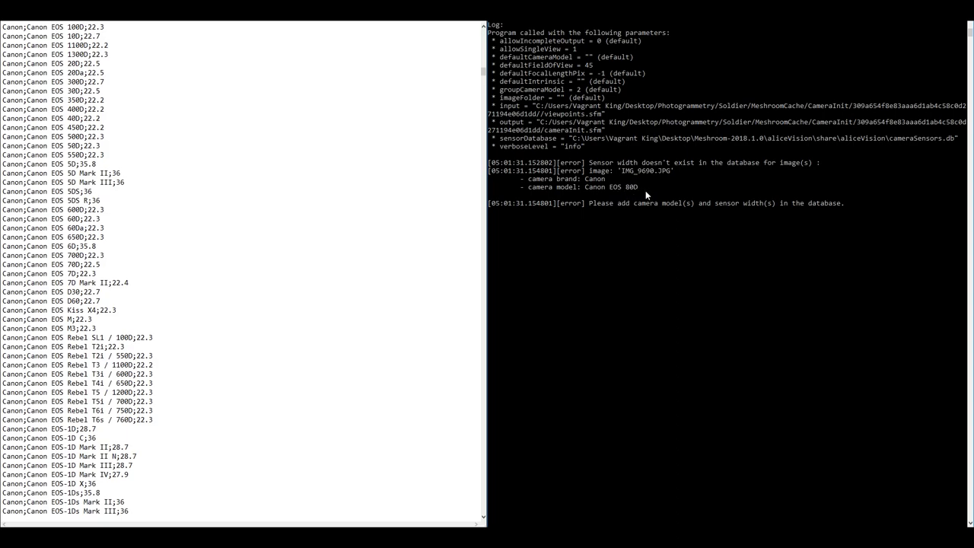
Add the line "Canon;Canon EOS 80D;" directly below the Canon EOS 70D entry in cameraSensors.db, matching the model name in the console error
scroll(129, 258, "down", 1)
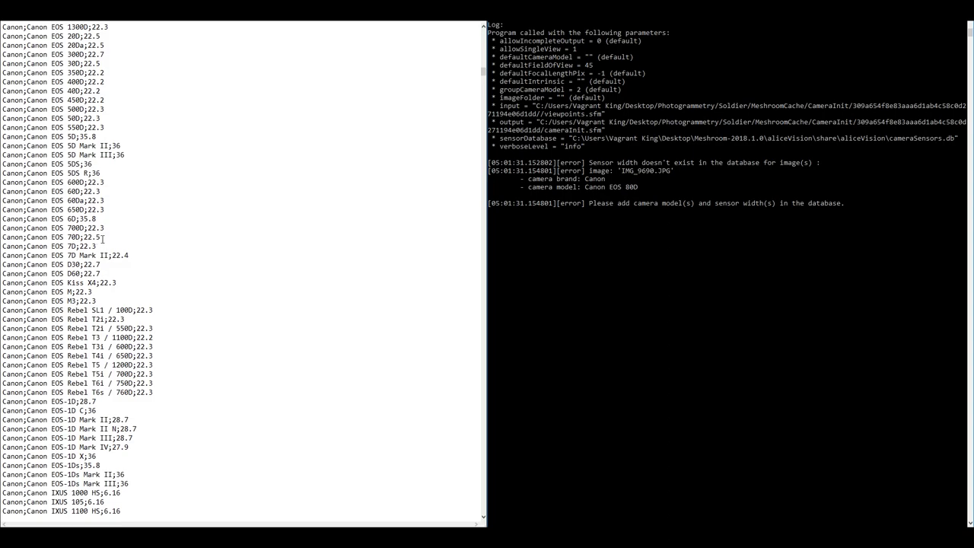
left_click(102, 238)
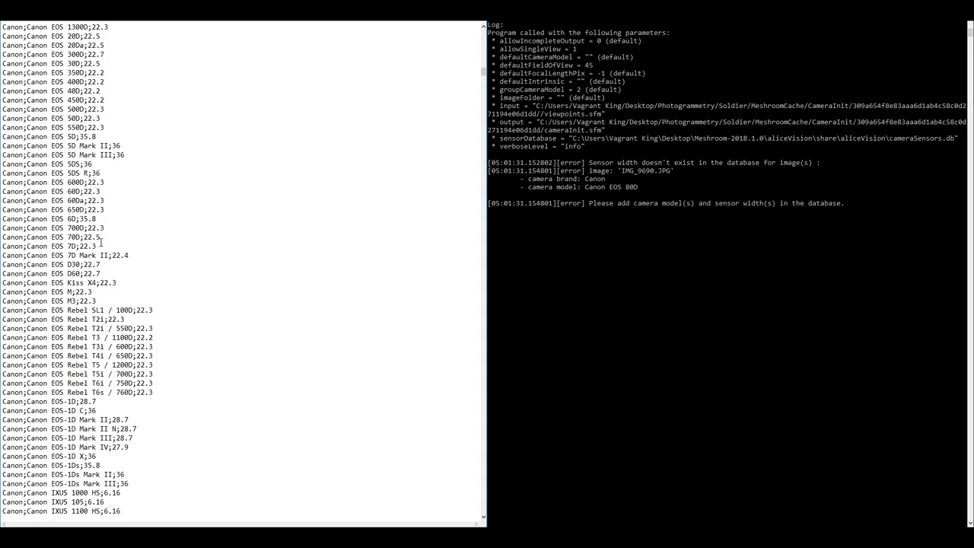
key("Return")
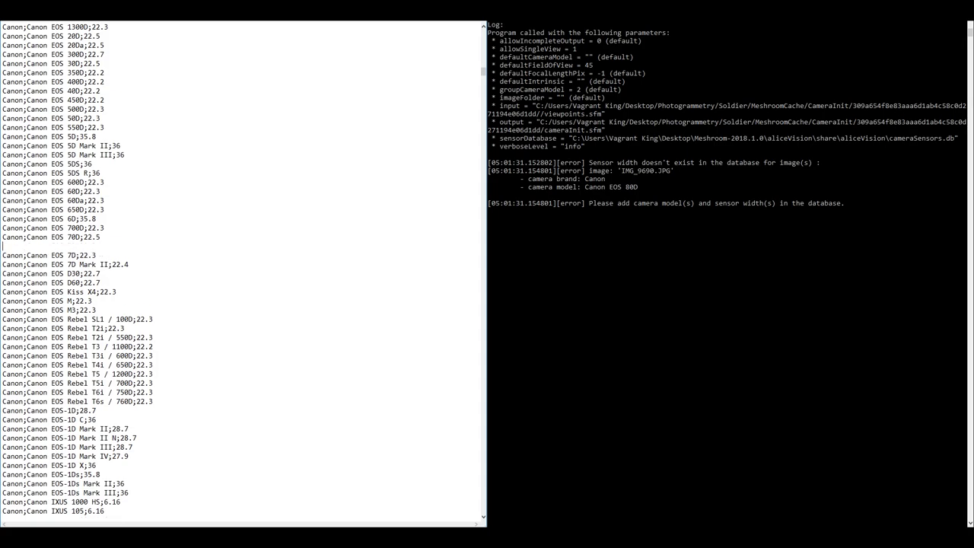
type("Canon;Canon EO")
key("BackSpace")
key("BackSpace")
type("OS 80D")
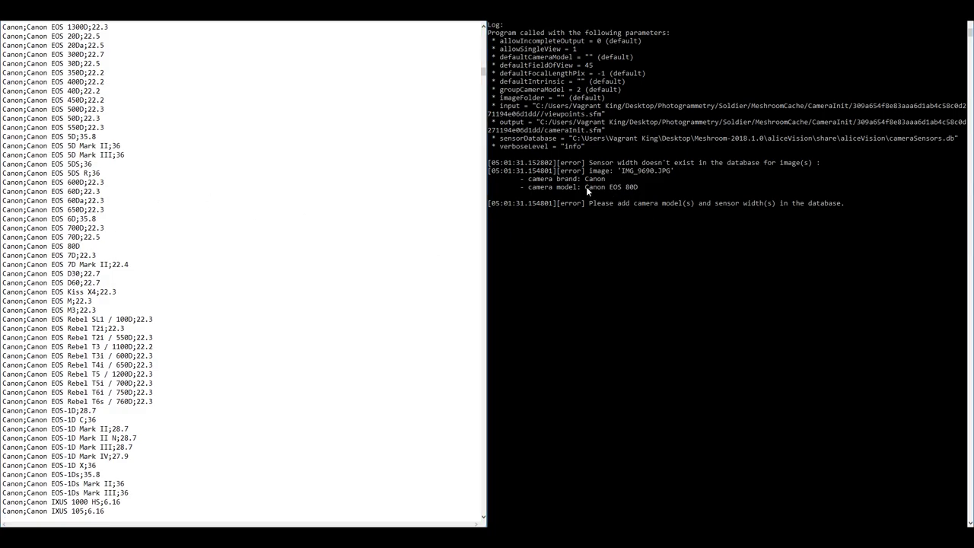
left_click_drag(585, 188, 639, 187)
left_click(86, 248)
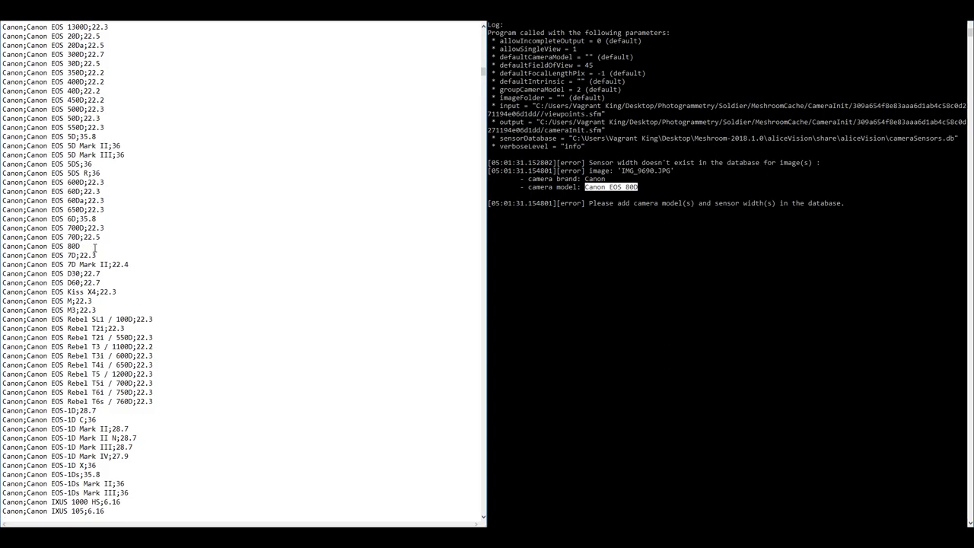
type(";")
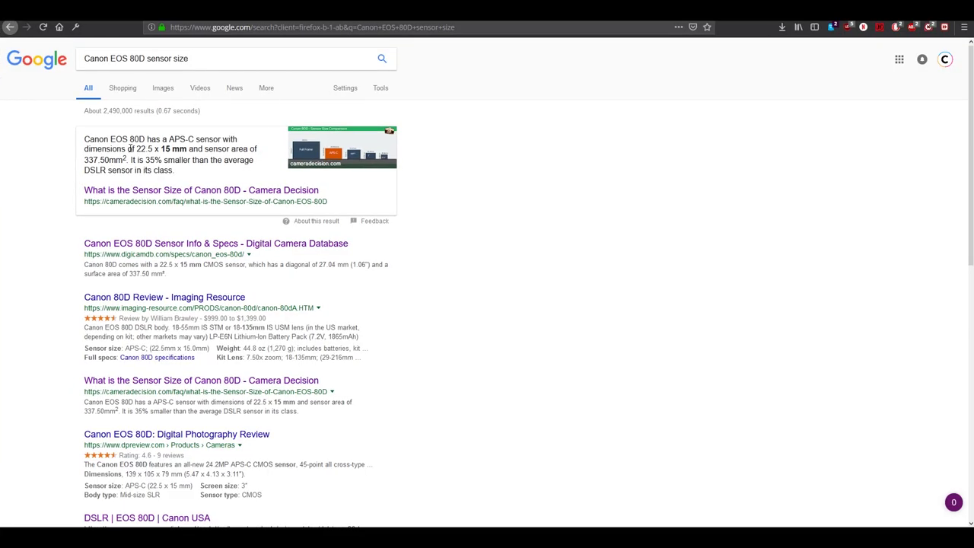
Switch to the browser and copy the Canon EOS 80D sensor width, 22.5, from the Google result for "Canon EOS 80D sensor size"
key("F5")
left_click_drag(137, 149, 151, 149)
right_click(151, 151)
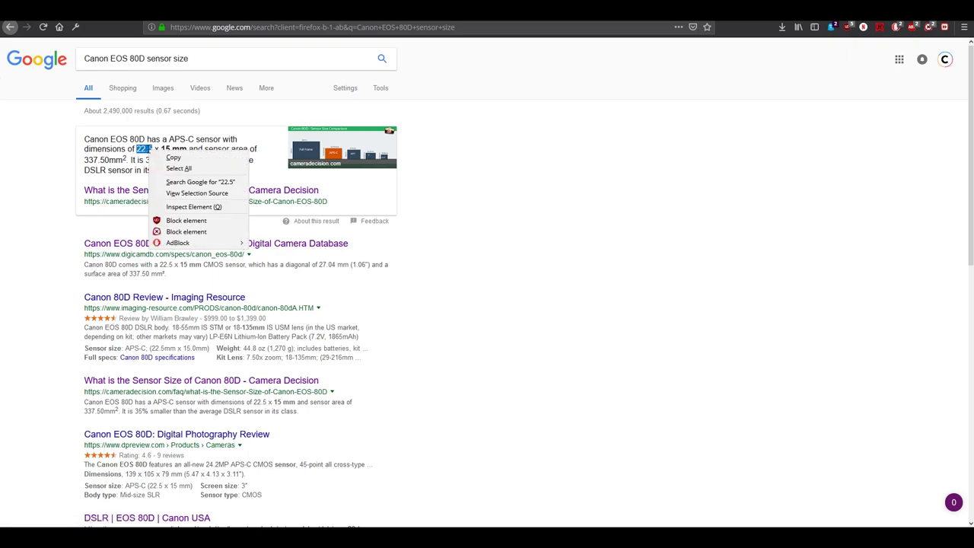
left_click(162, 158)
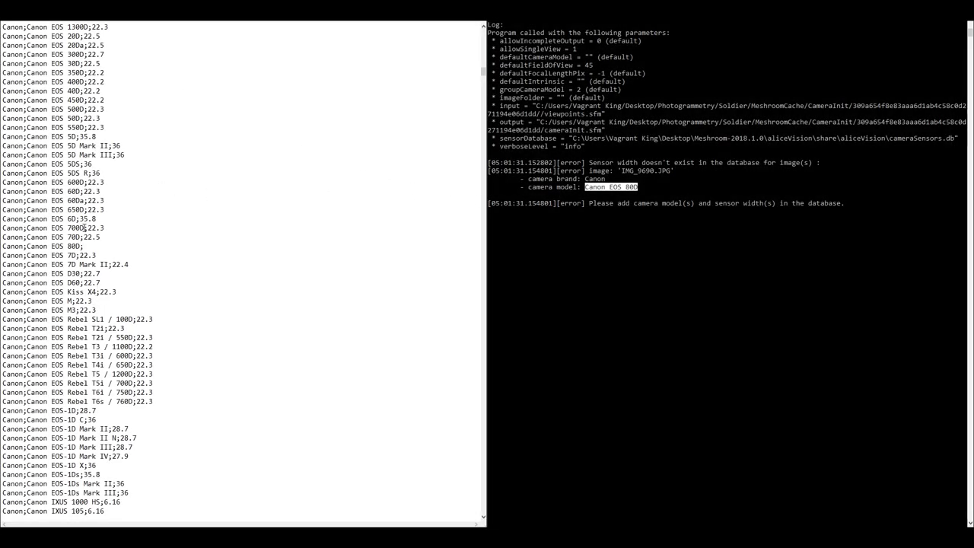
Paste 22.5 as the sensor width on the Canon EOS 80D line and save cameraSensors.db
left_click(88, 245)
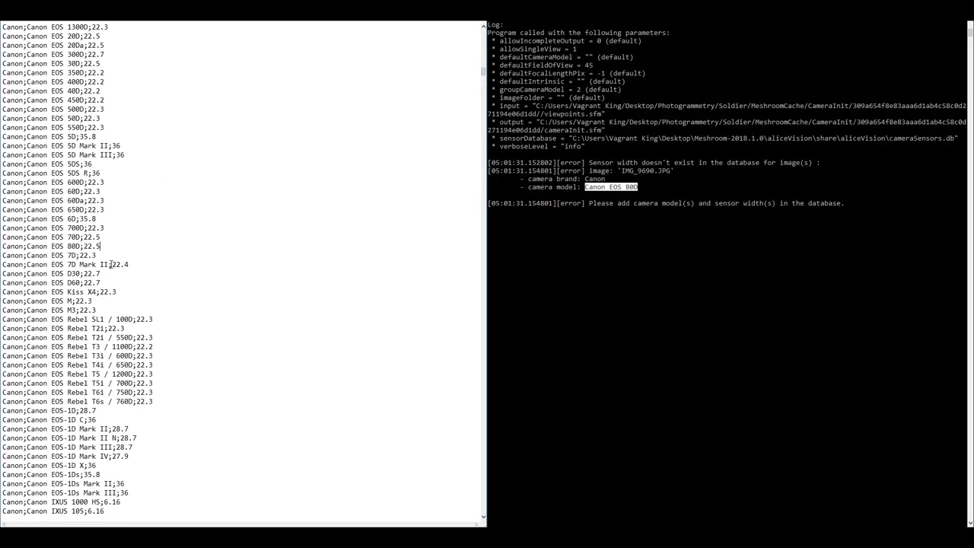
key("ctrl+v")
double_click(73, 237)
left_click(94, 237)
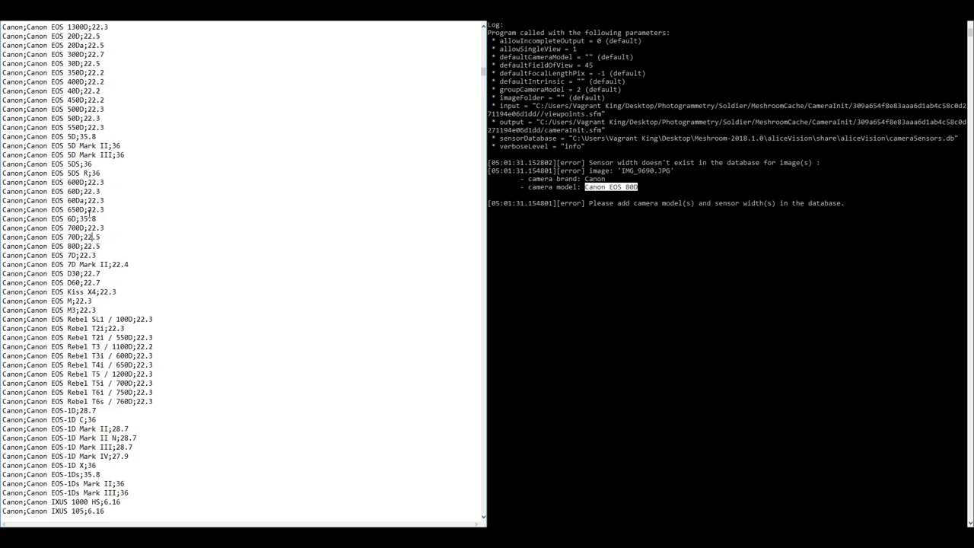
left_click(11, 14)
left_click(27, 52)
Switch back to Meshroom, try to start the reconstruction again, and check the node graph and console for progress
key("alt+Tab")
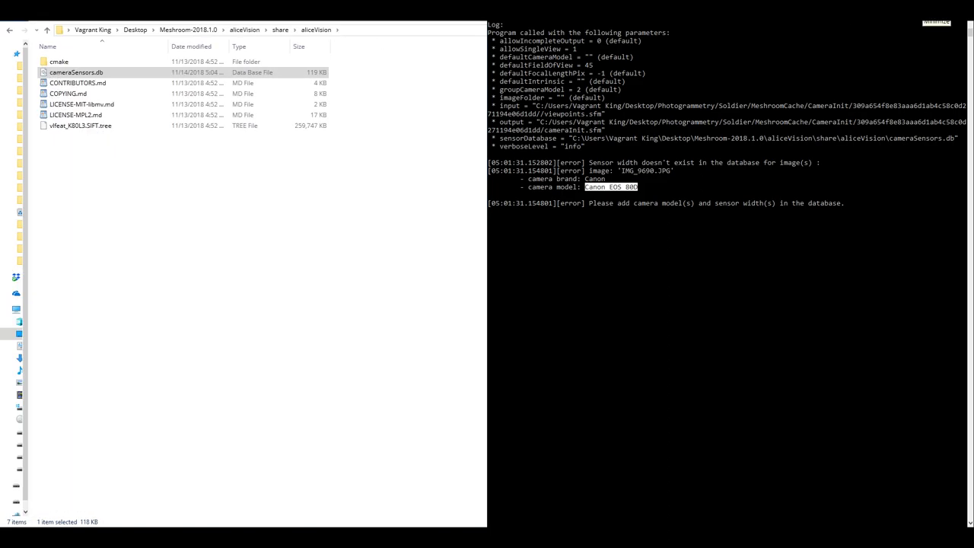
left_click(935, 11)
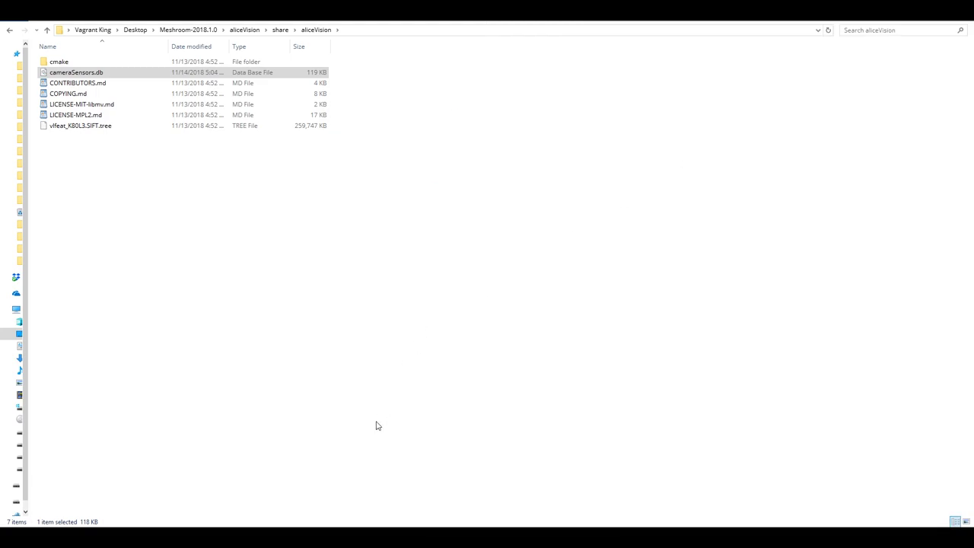
mouse_move(335, 538)
left_click(347, 503)
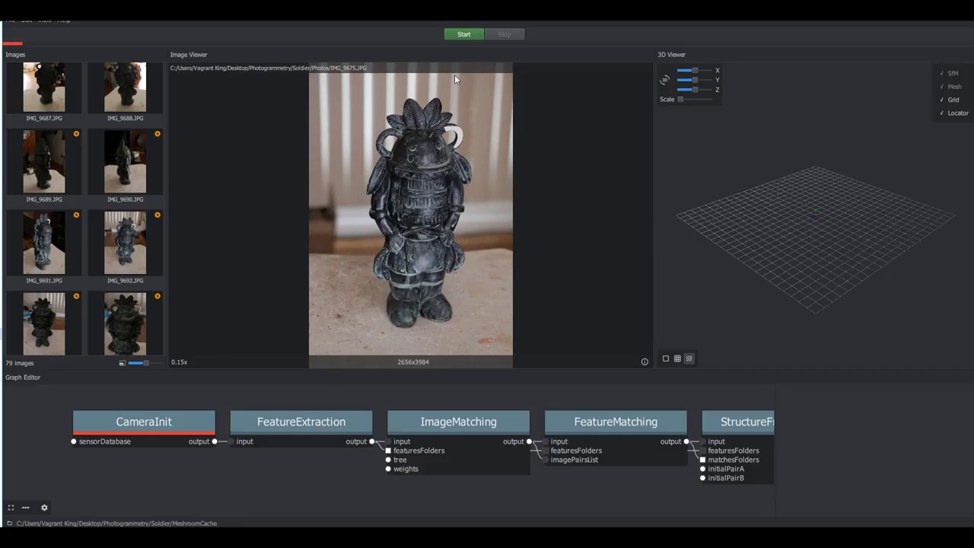
left_click(465, 35)
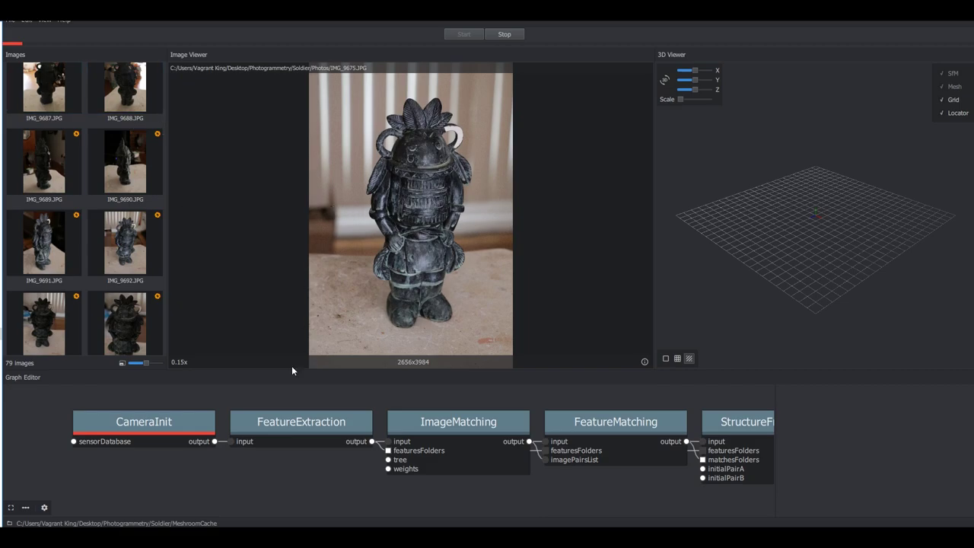
scroll(335, 444, "down", 5)
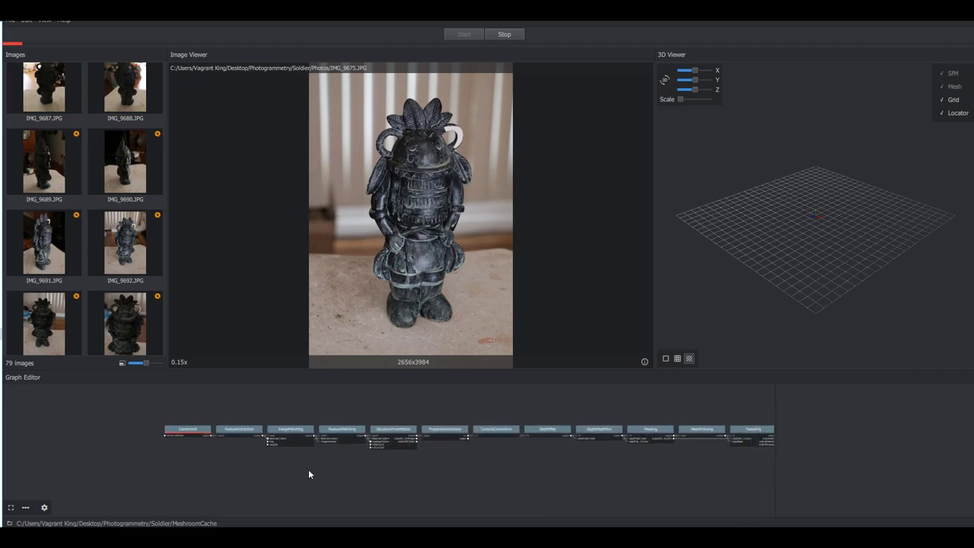
middle_click_drag(309, 471, 215, 450)
scroll(251, 475, "down", 2)
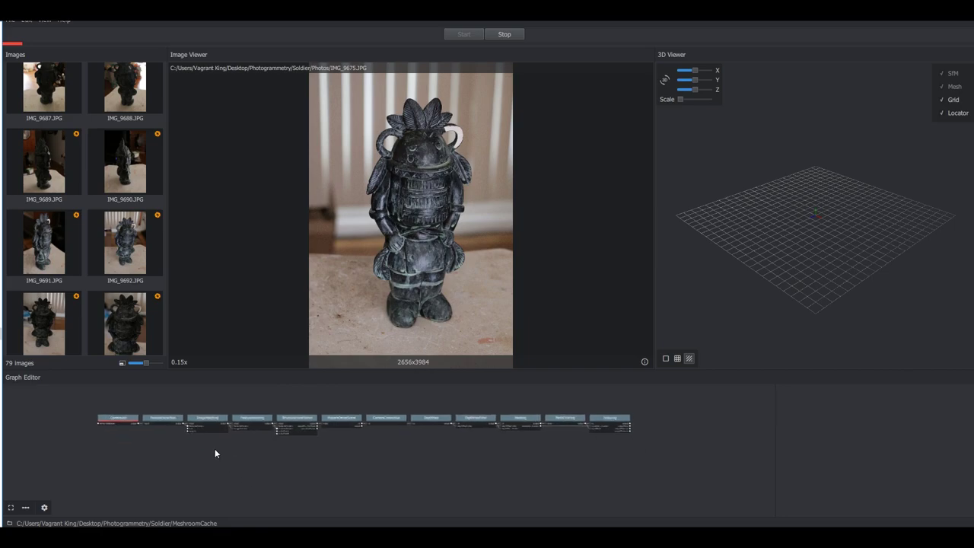
scroll(180, 449, "up", 3)
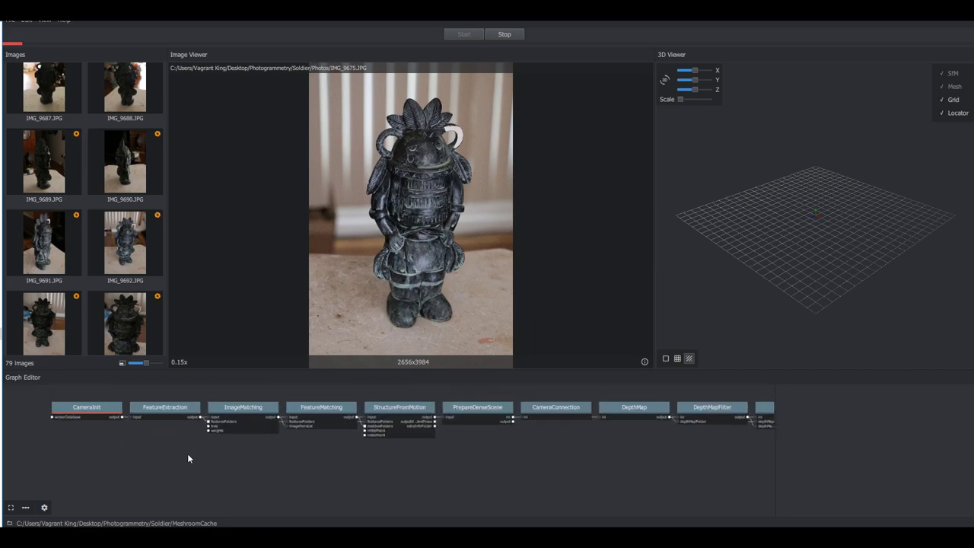
left_click(276, 493)
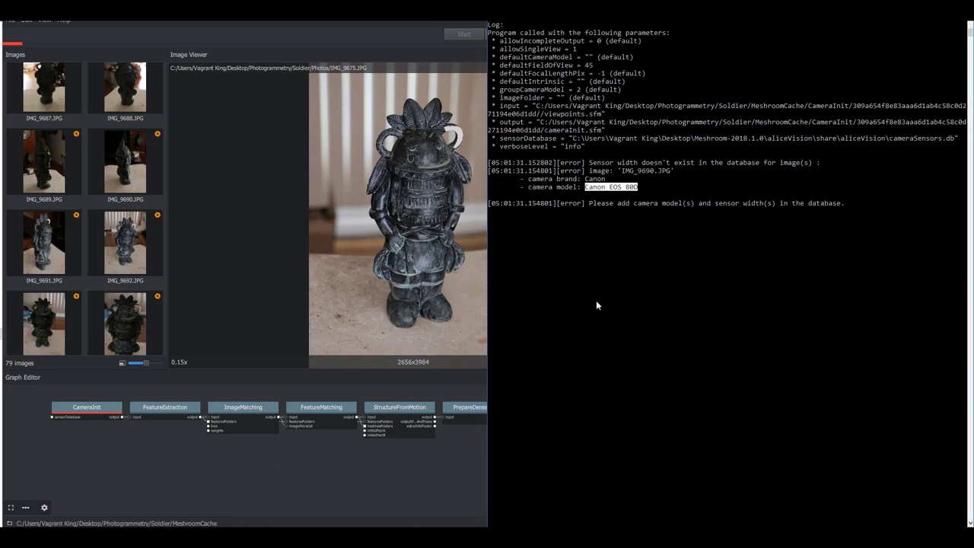
left_click(338, 457)
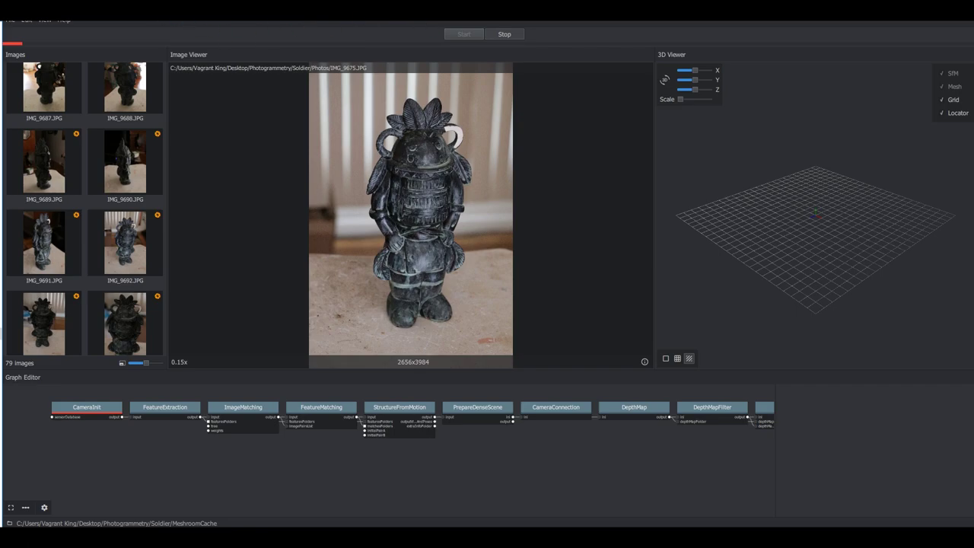
Go to the Meshroom-2018.1.0 folder in File Explorer and force the unresponsive Meshroom program to close
mouse_move(108, 534)
left_click(138, 496)
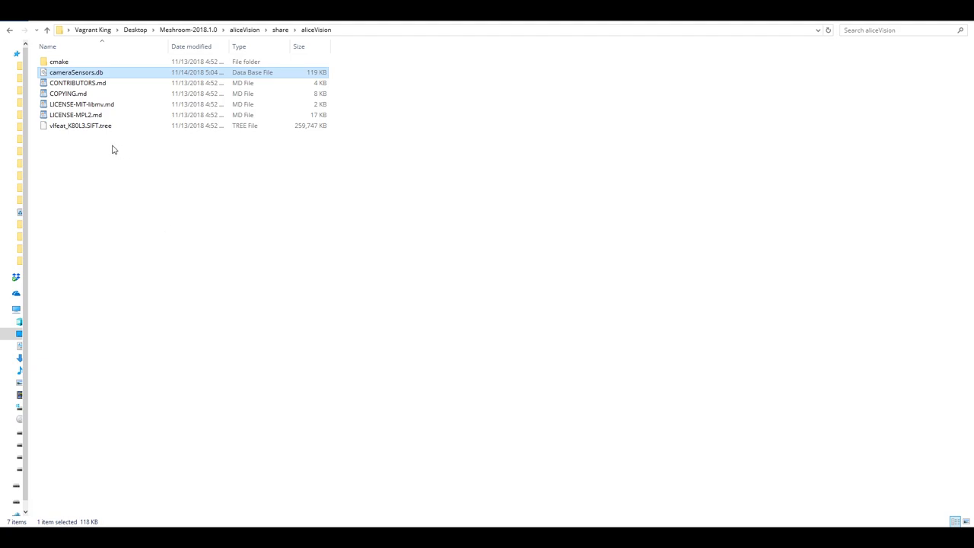
left_click(179, 32)
left_click_drag(280, 15, 957, 46)
left_click_drag(896, 9, 863, 105)
left_click(923, 103)
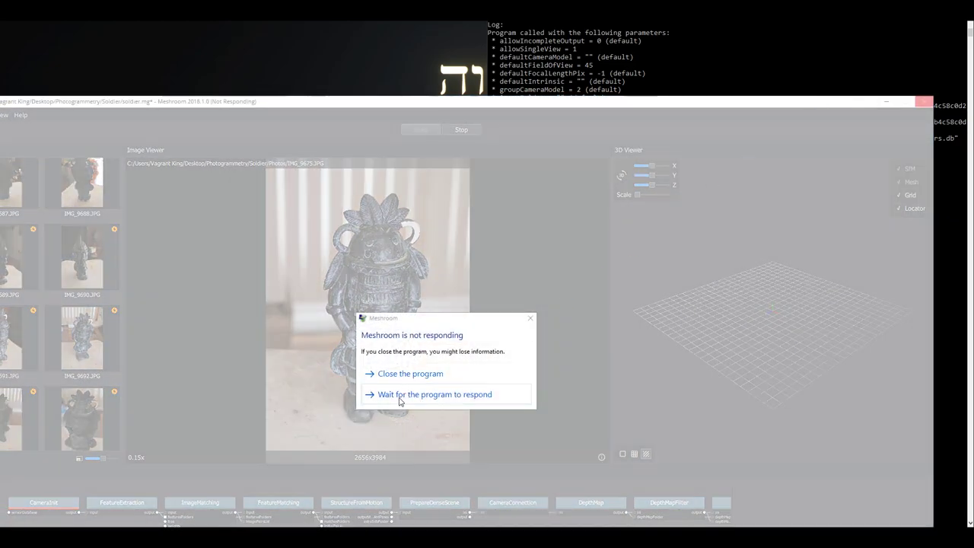
left_click(411, 375)
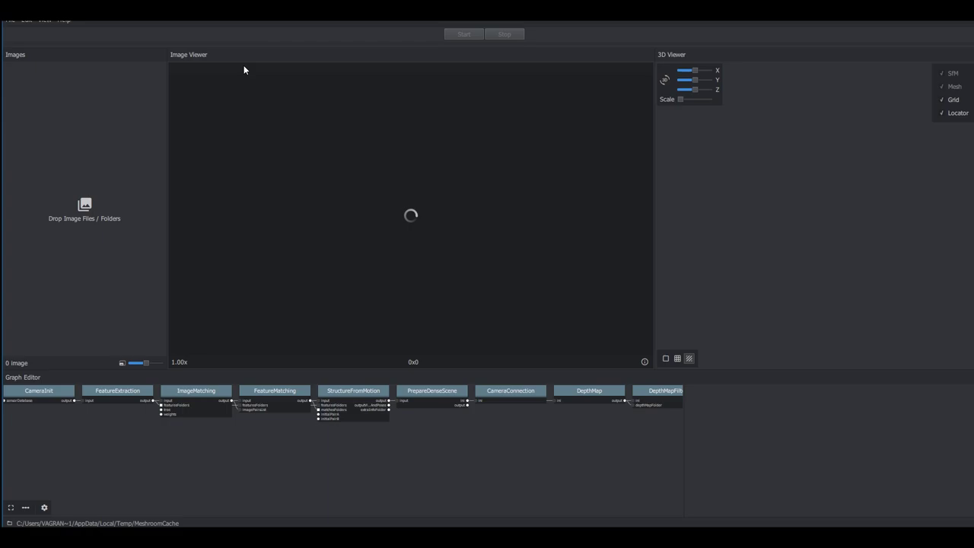
Open the saved soldier.mg project in the restarted Meshroom and load the soldier photos into its image list
left_click(11, 20)
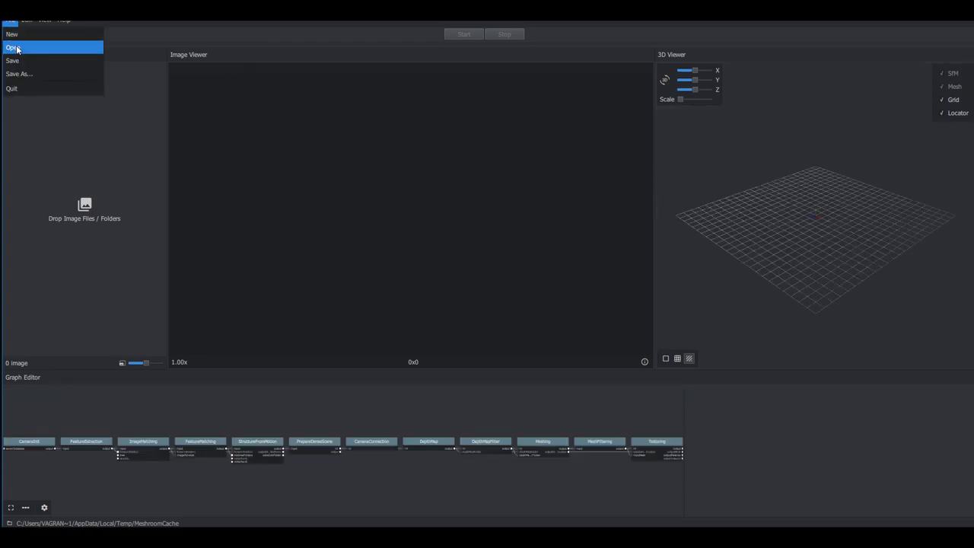
left_click(259, 137)
double_click(124, 102)
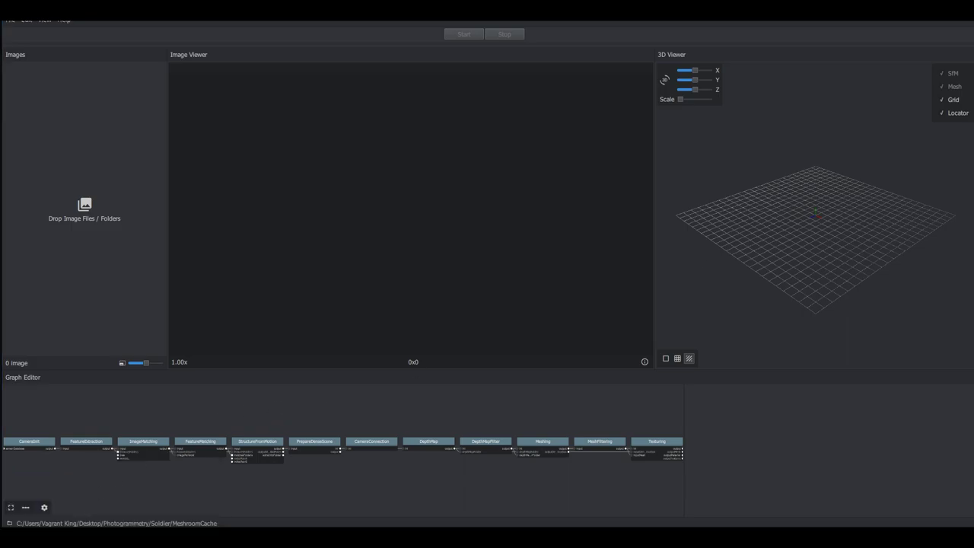
left_click_drag(4, 228, 38, 181)
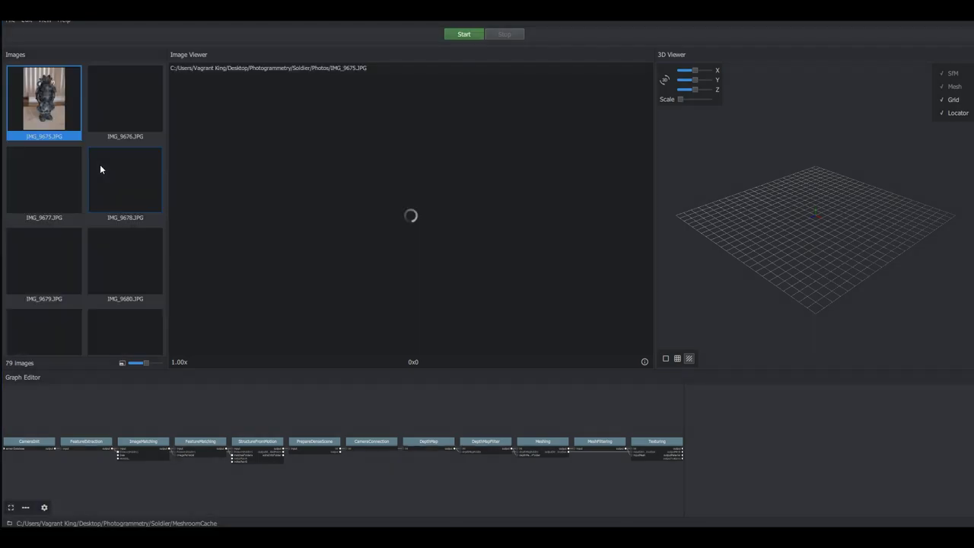
Start the reconstruction and look over the pipeline nodes from CameraInit to Texturing in the graph
left_click(464, 34)
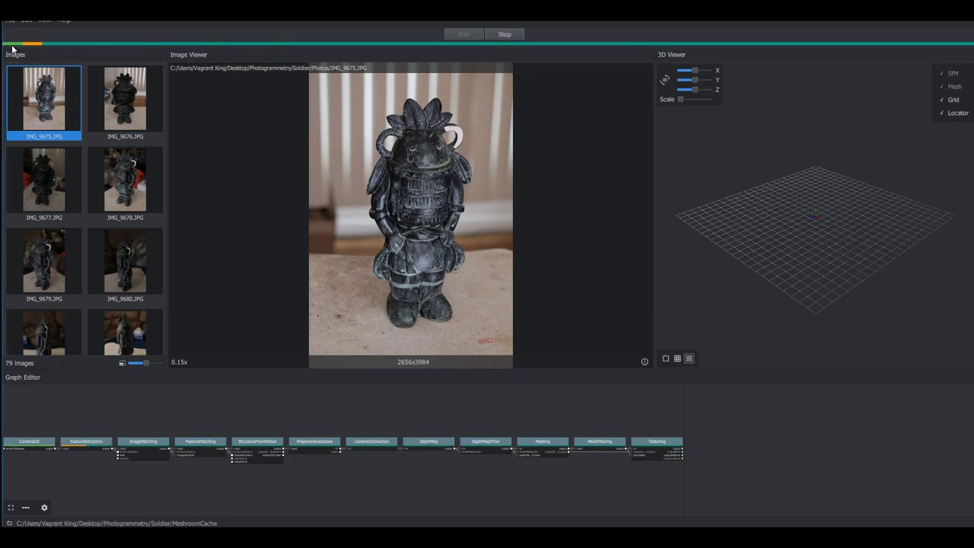
middle_click_drag(74, 446, 195, 403)
scroll(155, 435, "up", 6)
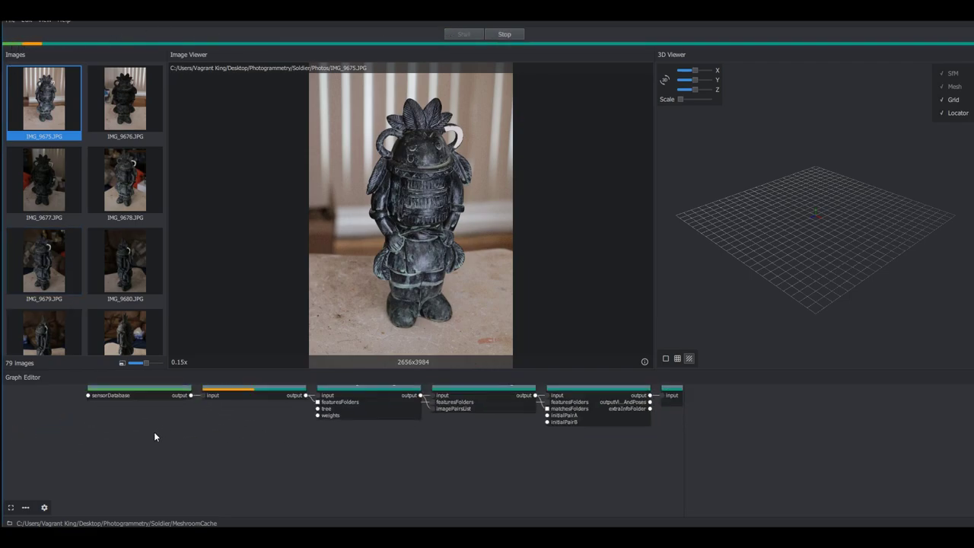
middle_click_drag(134, 425, 121, 462)
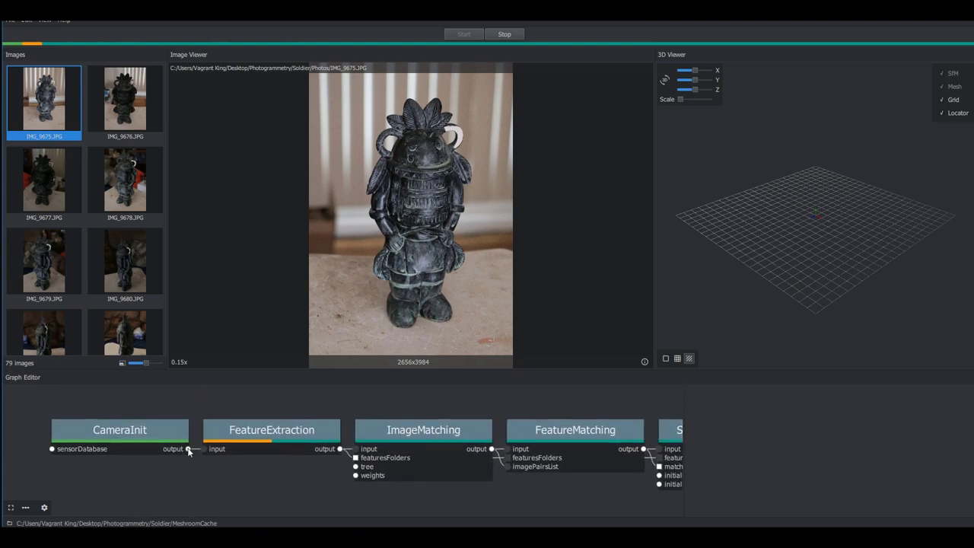
middle_click_drag(359, 477, 115, 466)
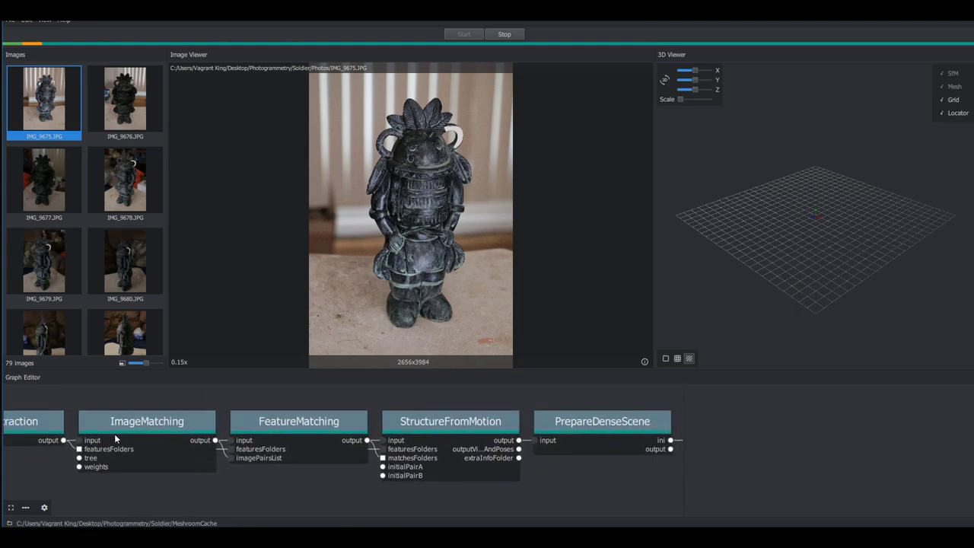
scroll(482, 433, "down", 5)
middle_click_drag(590, 474, 345, 456)
scroll(362, 470, "down", 2)
Bring up the Meshroom console, enlarge its window, and examine the elapsed time logged for the CameraInit stage
mouse_move(361, 541)
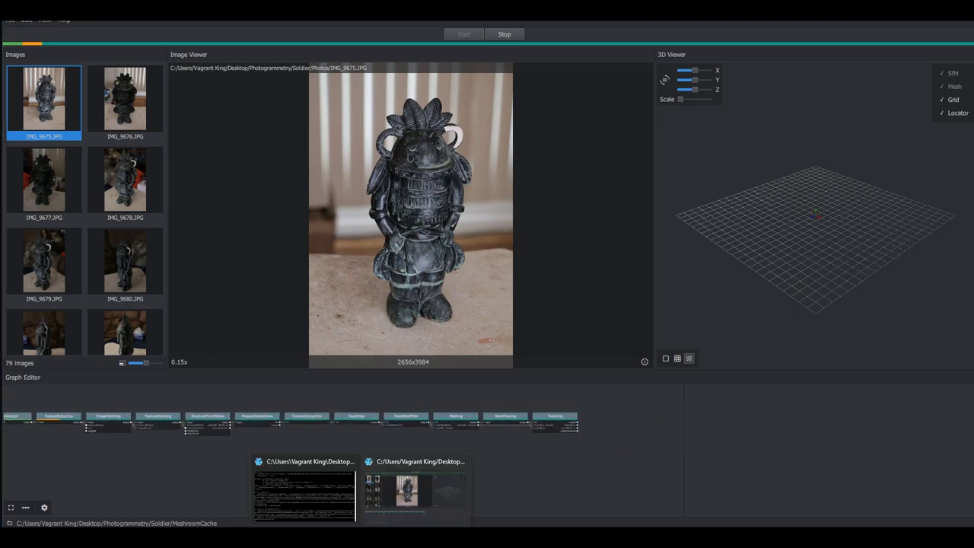
left_click(297, 493)
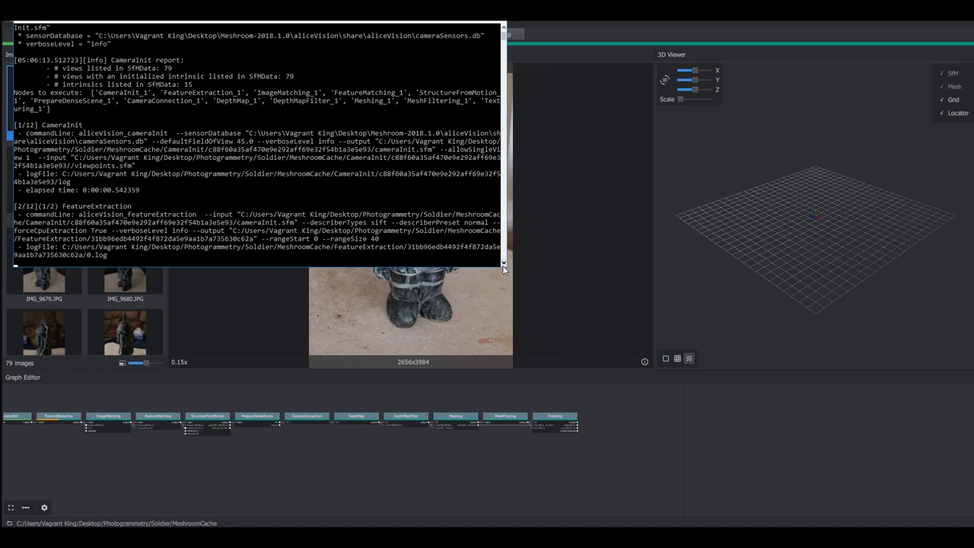
left_click_drag(507, 268, 672, 405)
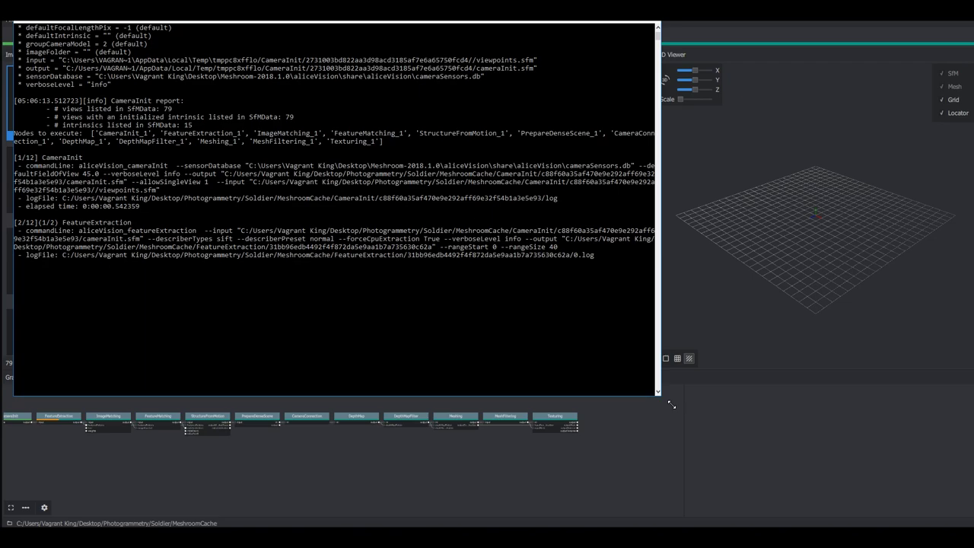
left_click_drag(671, 405, 861, 451)
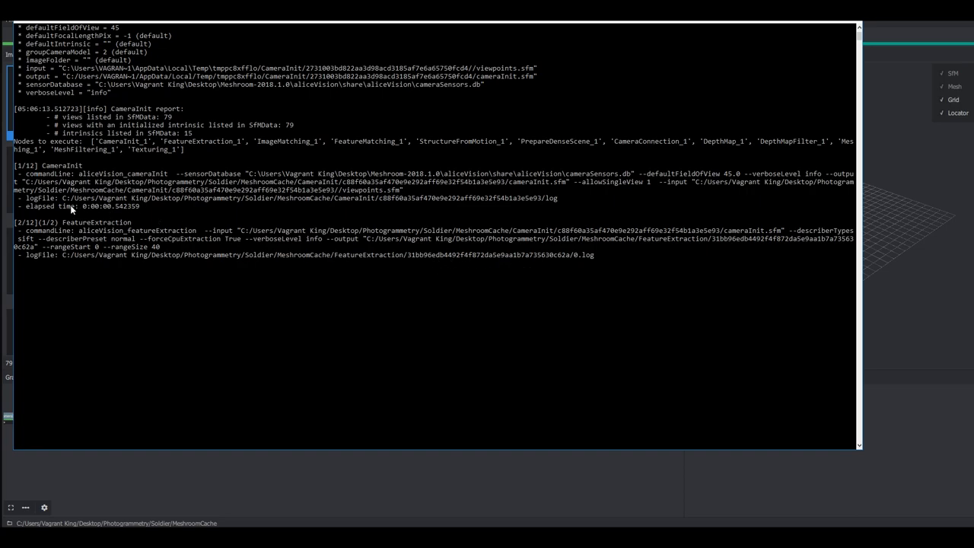
left_click_drag(95, 205, 138, 213)
left_click_drag(42, 165, 85, 171)
left_click_drag(82, 205, 100, 205)
left_click(79, 205)
Check the FeatureExtraction node's progress in the graph, then review the console log from the loaded plugins to the FeatureExtraction entry
left_click(190, 483)
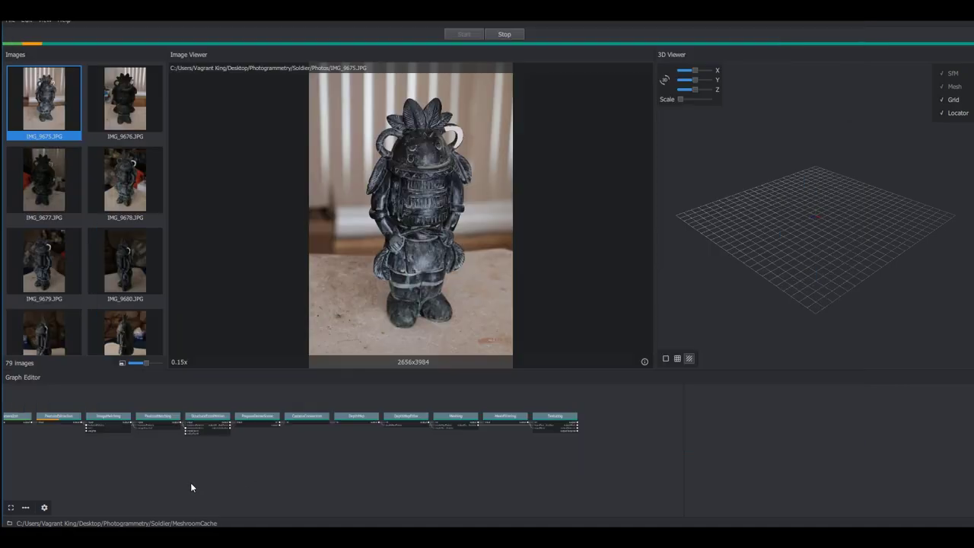
scroll(53, 428, "up", 4)
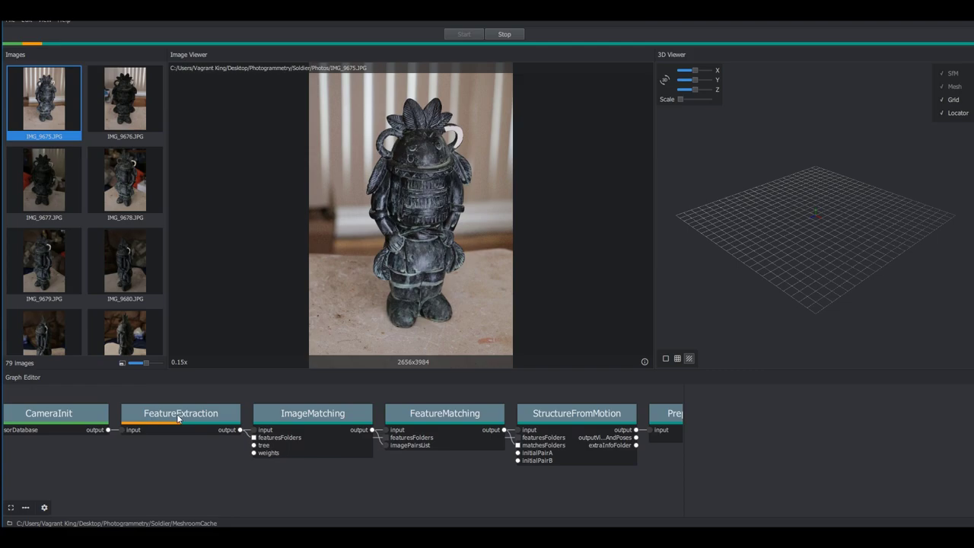
mouse_move(385, 500)
left_click(318, 493)
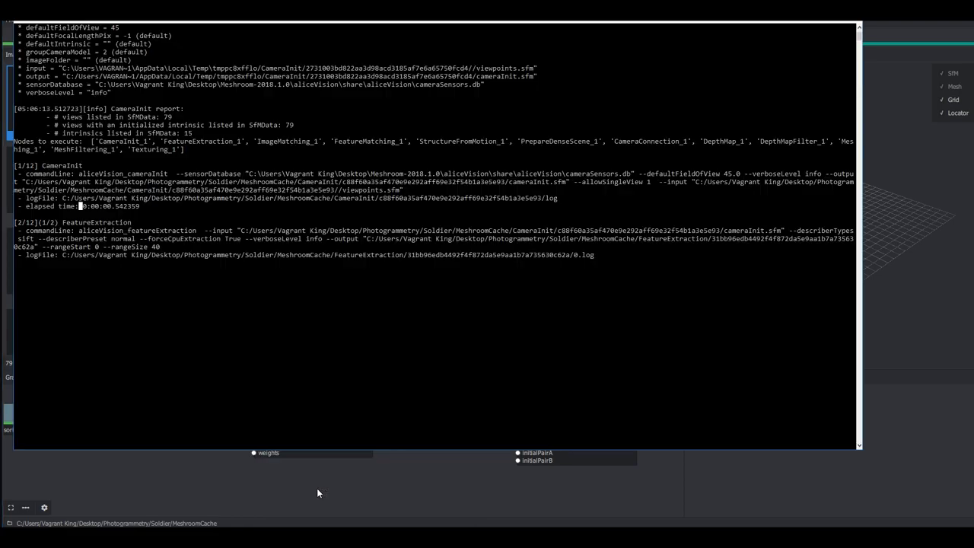
left_click(145, 296)
scroll(264, 232, "up", 3)
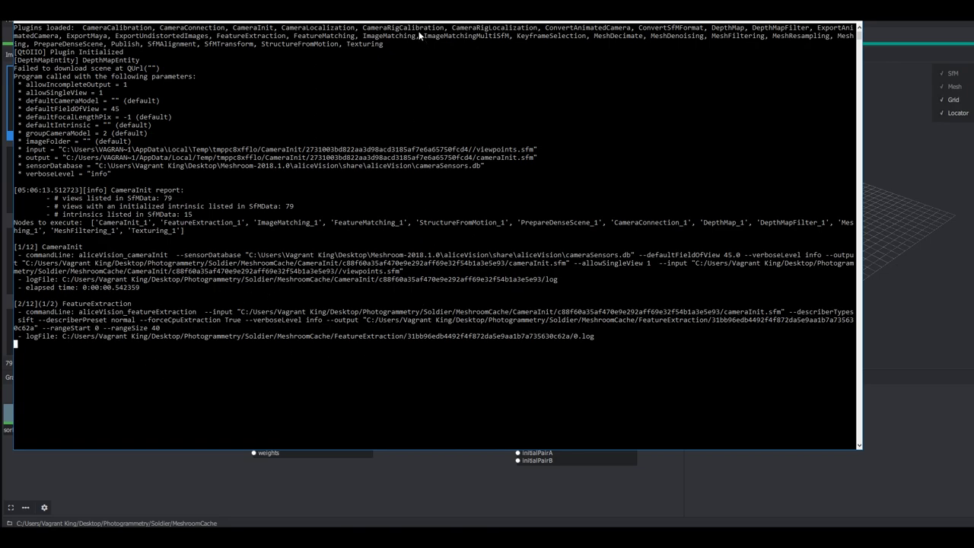
left_click_drag(417, 23, 973, 32)
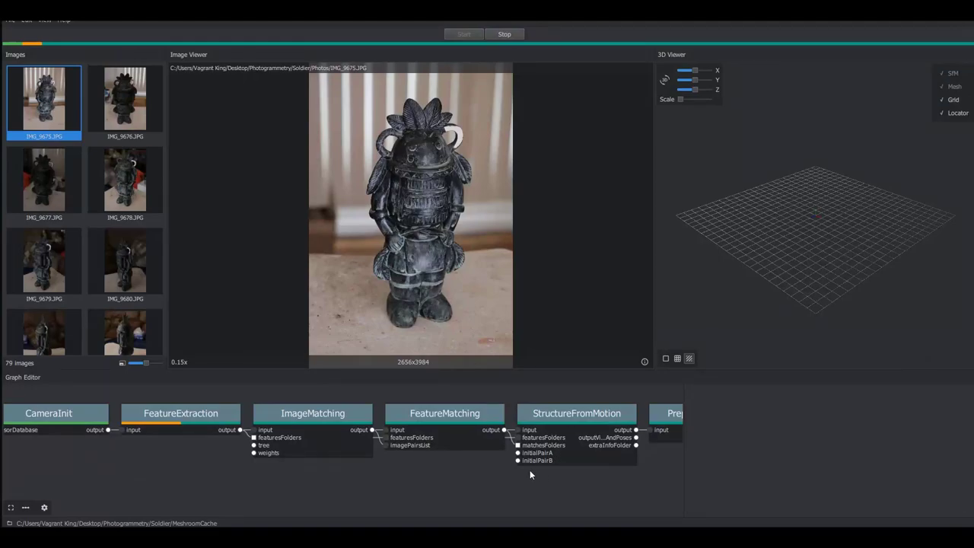
Look over the remaining pipeline nodes from PrepareDenseScene to Texturing in the graph and return to the CameraInit end
scroll(548, 449, "right", 8)
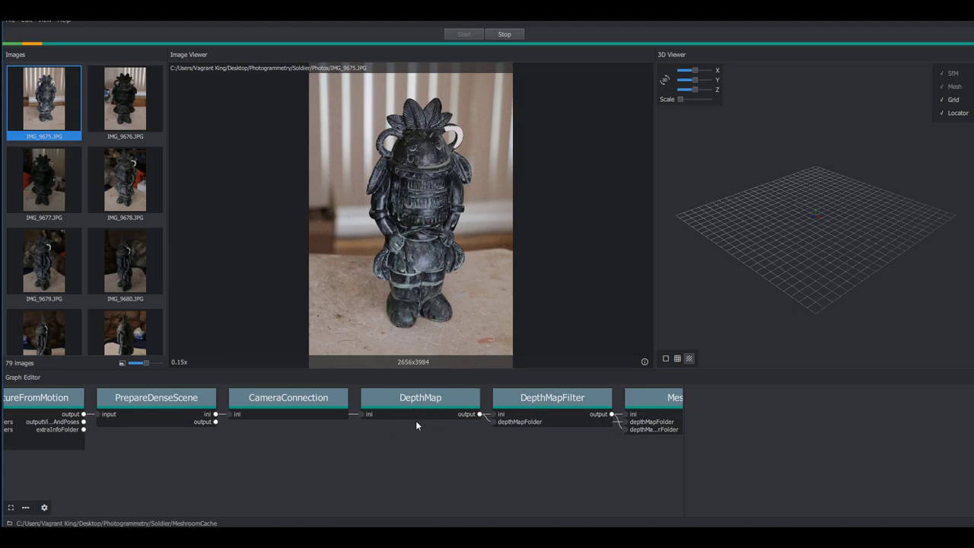
scroll(331, 446, "right", 5)
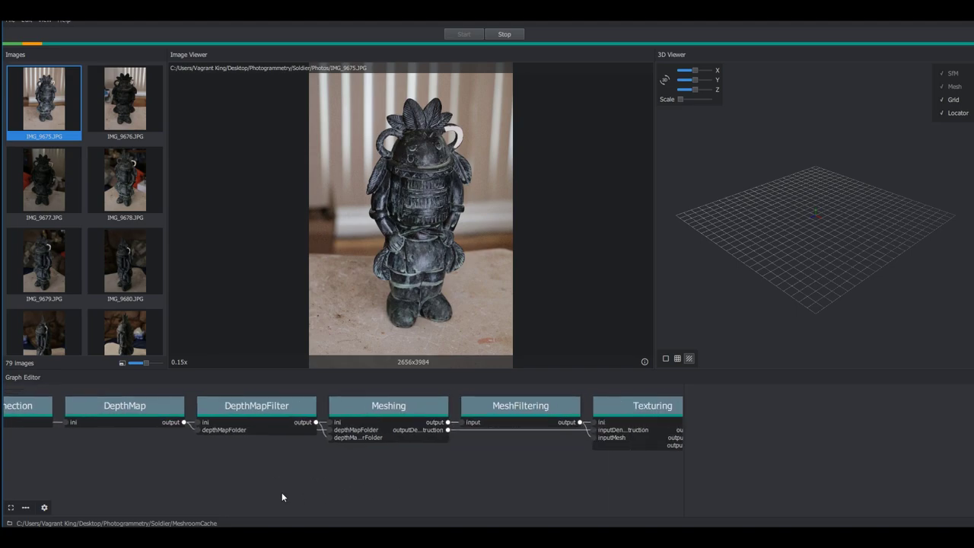
scroll(257, 478, "left", 3)
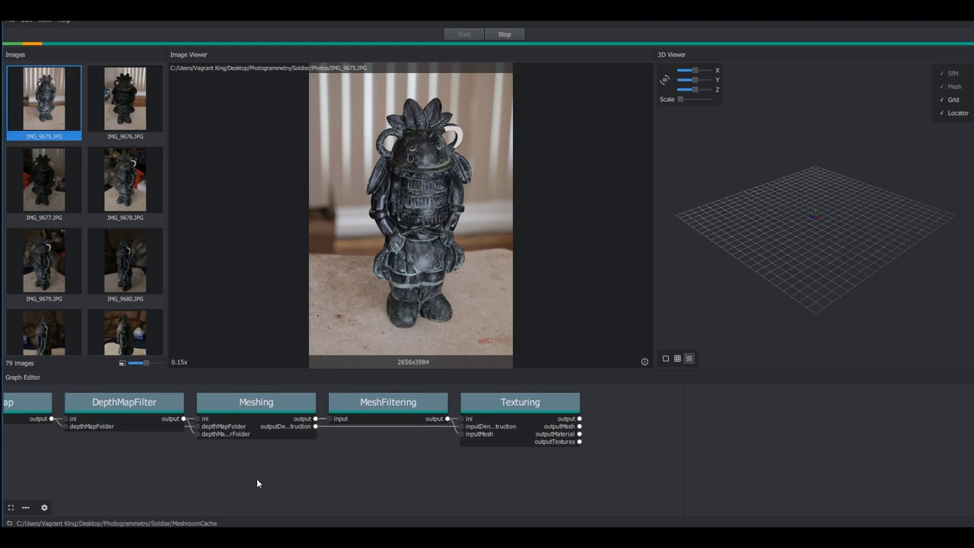
scroll(323, 475, "down", 2)
scroll(288, 443, "left", 3)
scroll(293, 460, "left", 3)
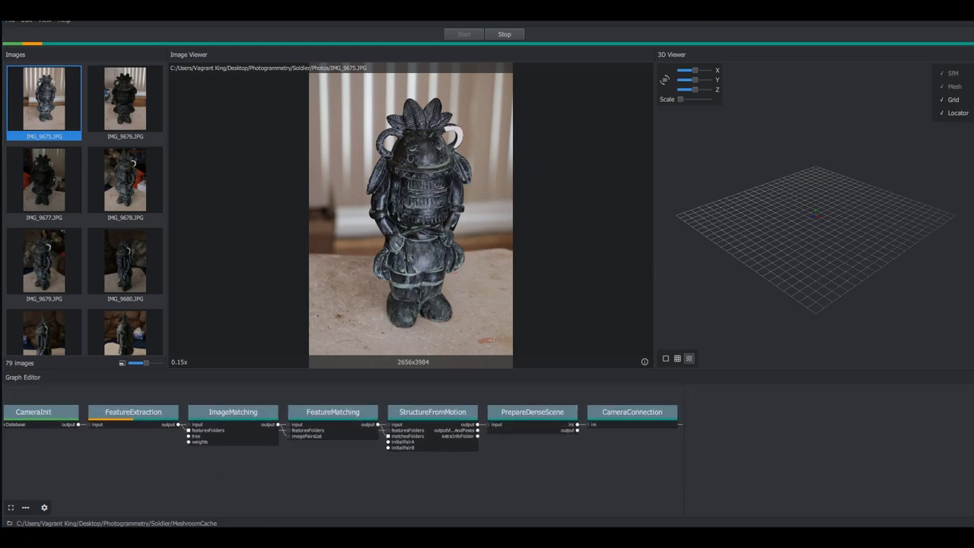
Bring the Meshroom console back up to check the FeatureExtraction log, and minimize its window
key("alt+Tab")
left_click(261, 312)
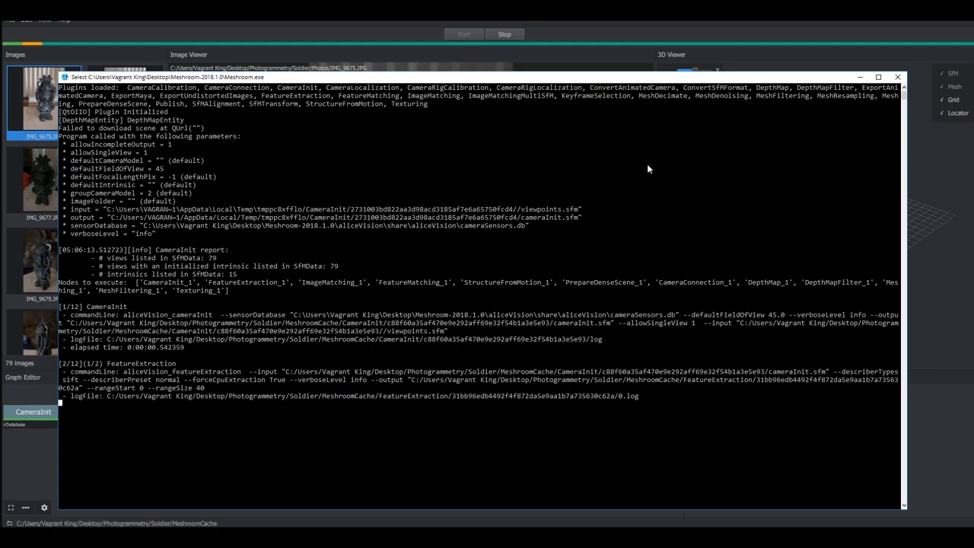
left_click(863, 76)
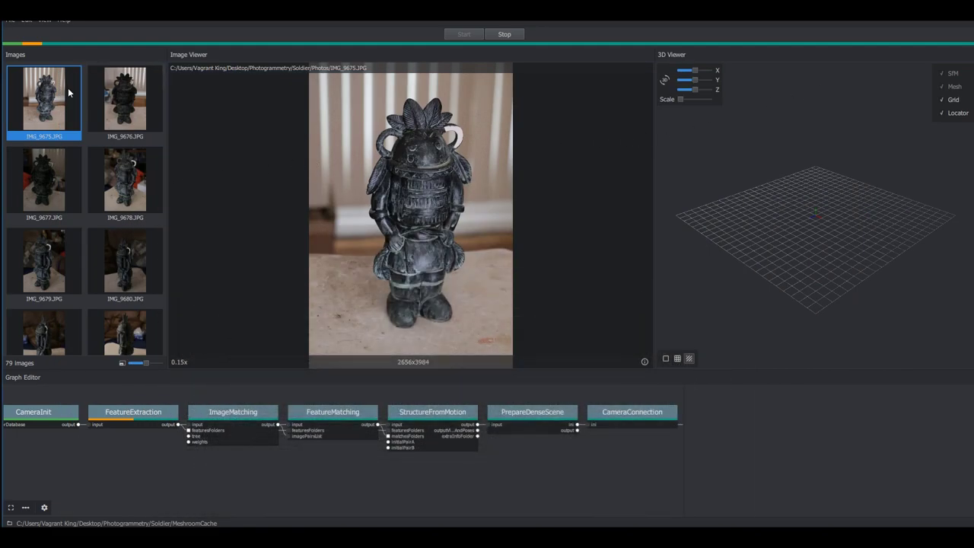